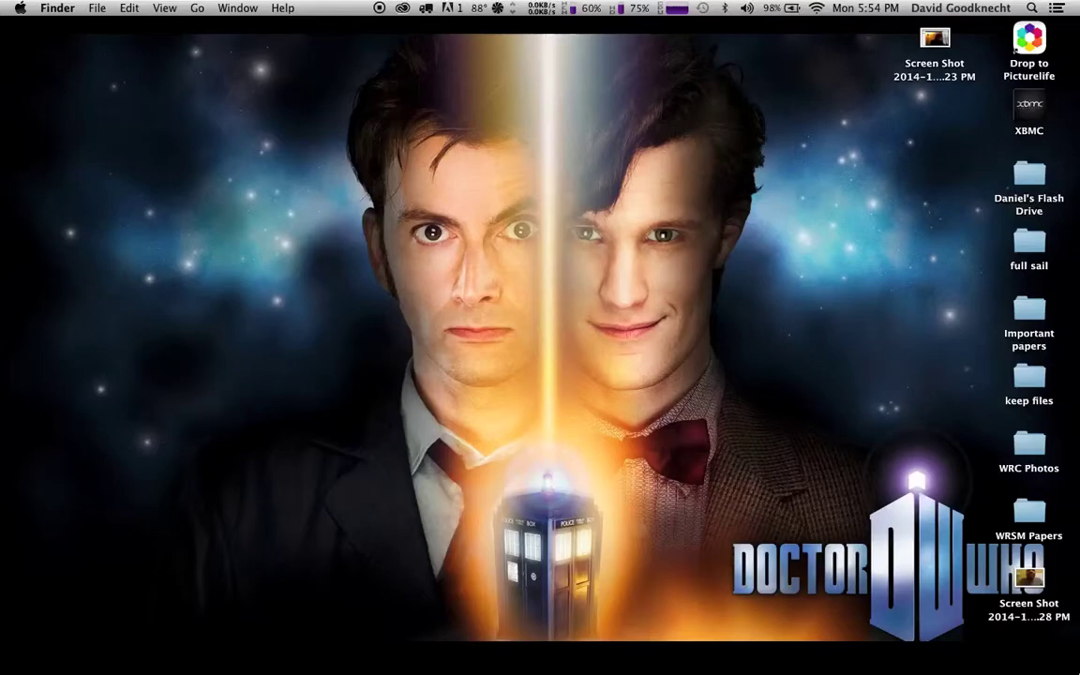
- Open the Picture Life Upload folder and Quick Look the _1CH7701.NEF drummer photo
mouse_move(928, 661)
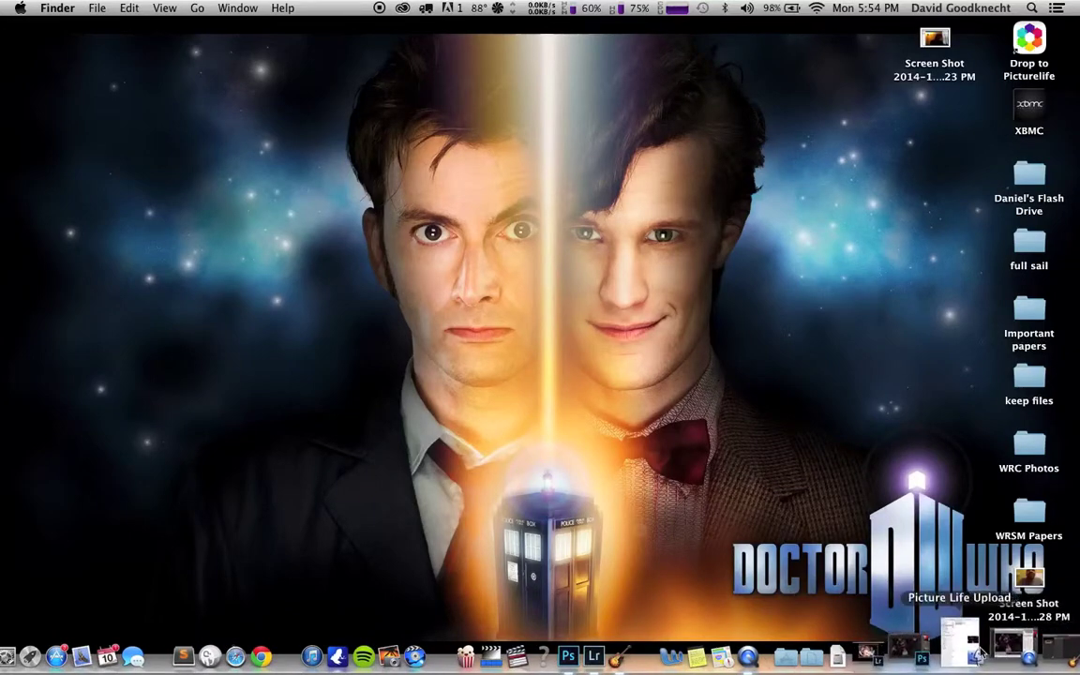
click(1013, 646)
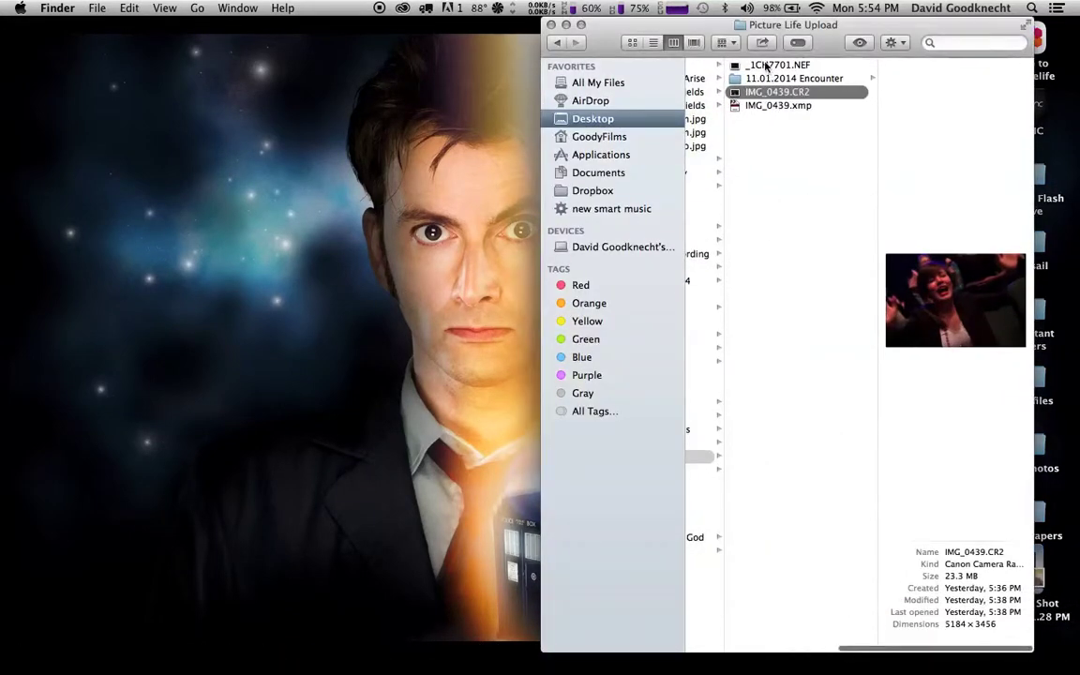
click(777, 65)
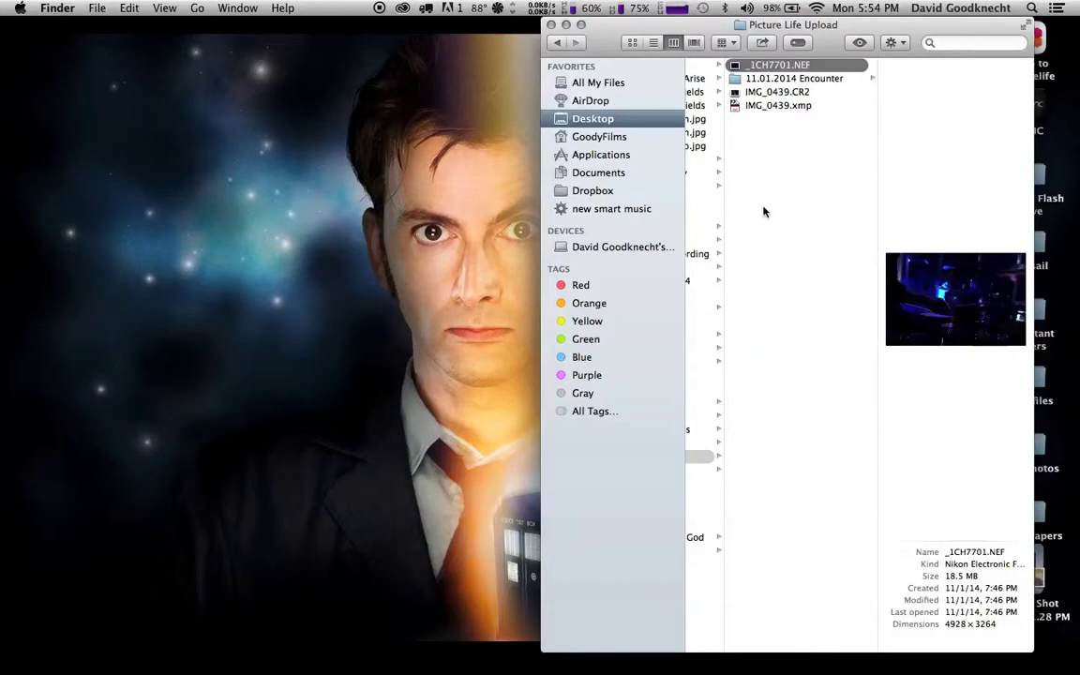
key(space)
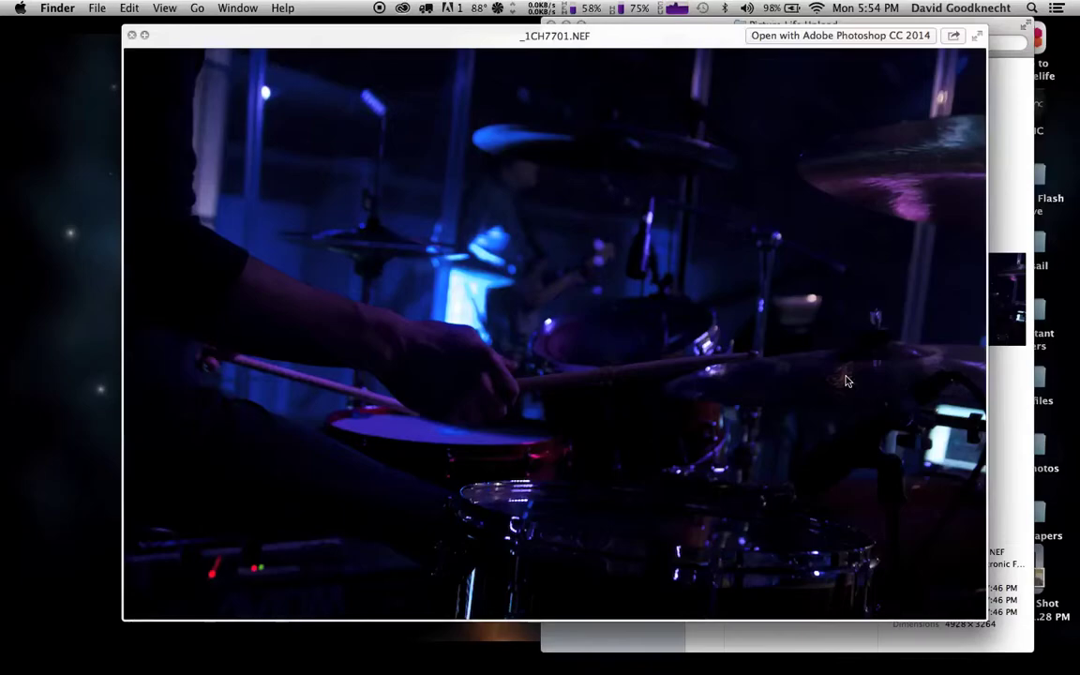
- Close the preview and set Exposure +1.20, Blacks +22, Highlights -32, Whites -28, Shadows +25
key(space)
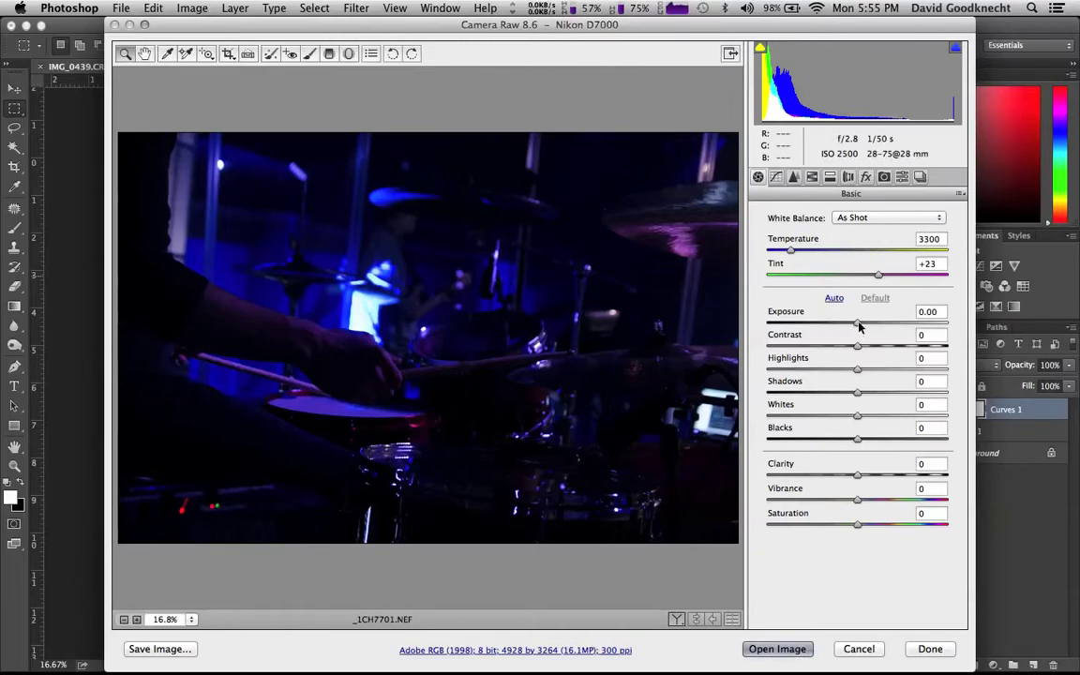
mouse_move(859, 327)
mouse_down()
mouse_move(891, 328)
mouse_move(878, 325)
mouse_up()
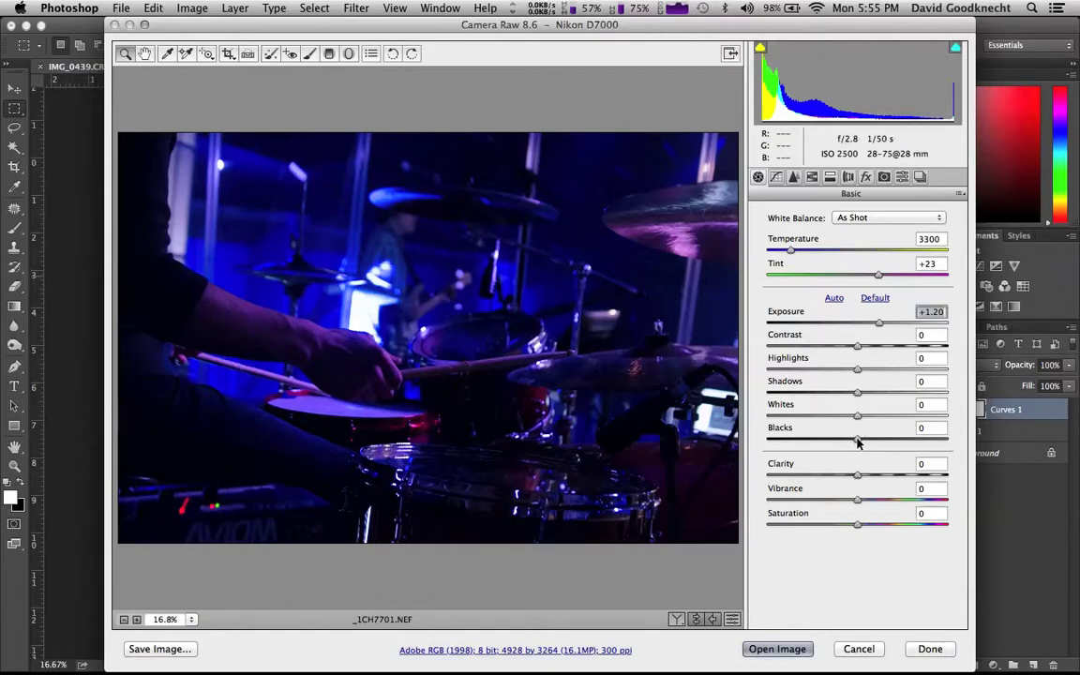
mouse_move(857, 440)
mouse_down()
mouse_move(885, 446)
mouse_move(877, 448)
mouse_up()
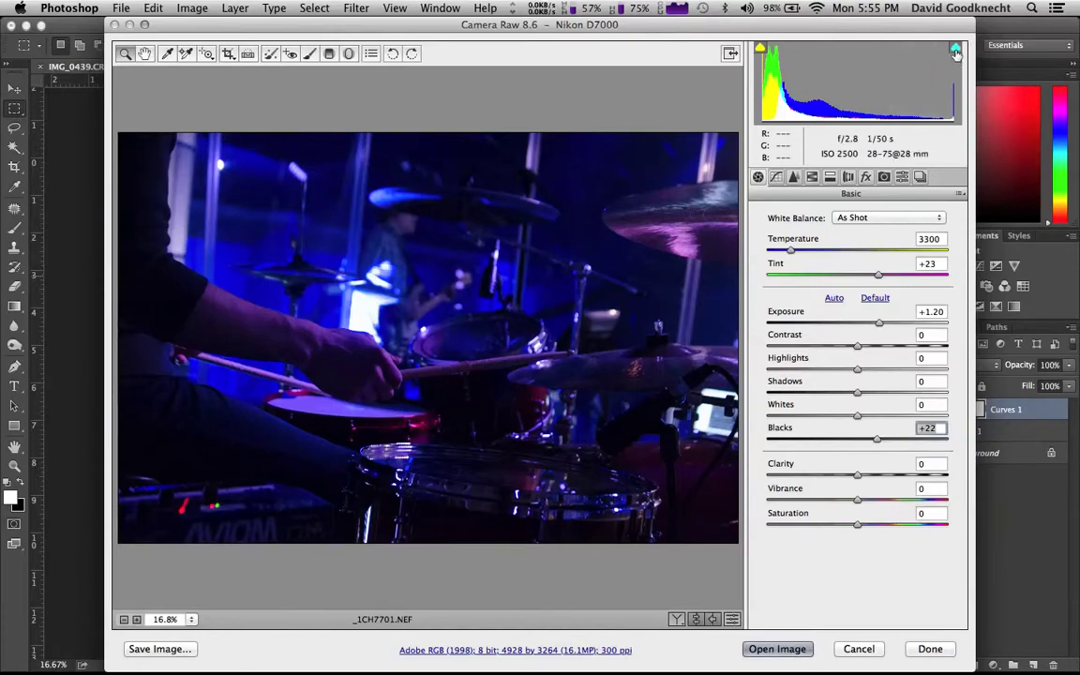
drag(855, 372, 830, 374)
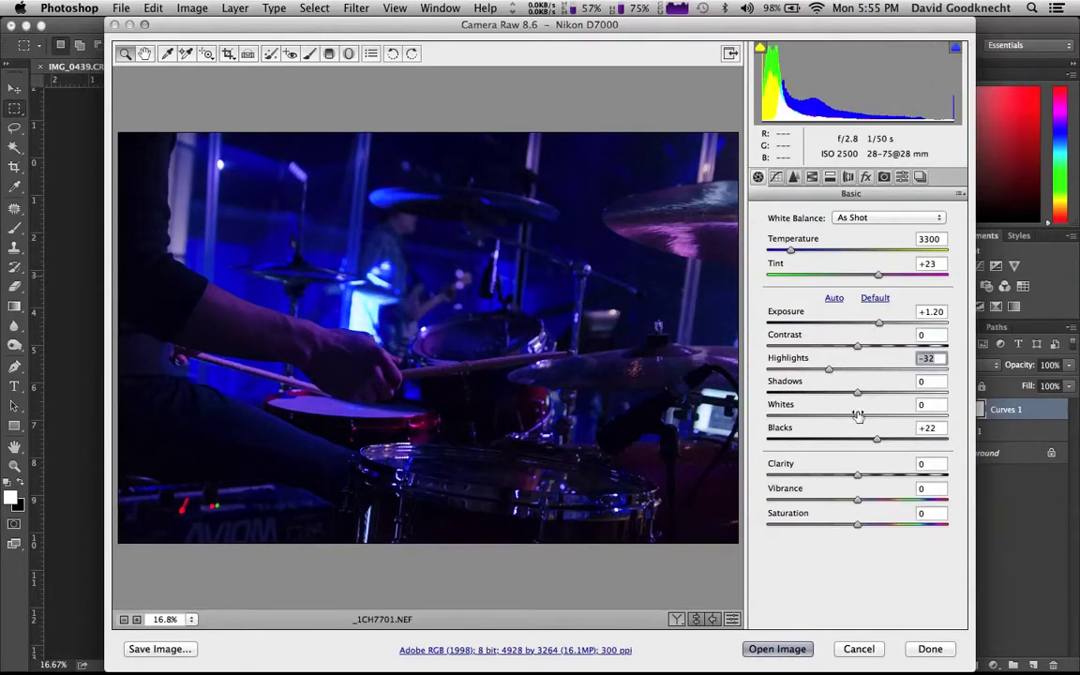
drag(856, 419, 813, 418)
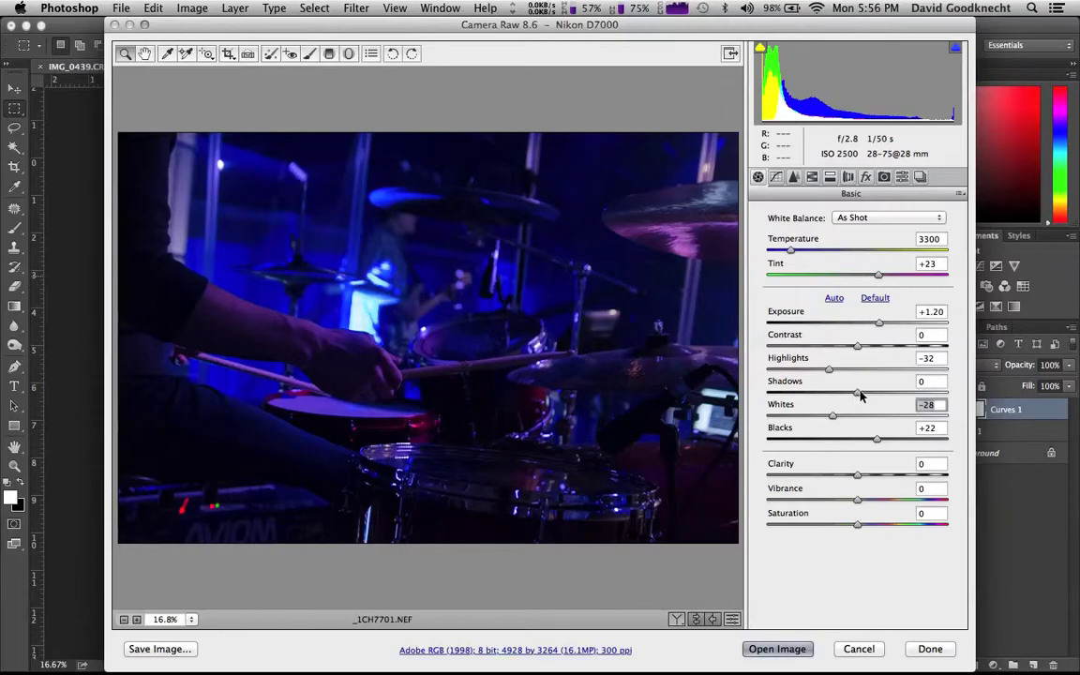
click(857, 393)
drag(856, 393, 880, 398)
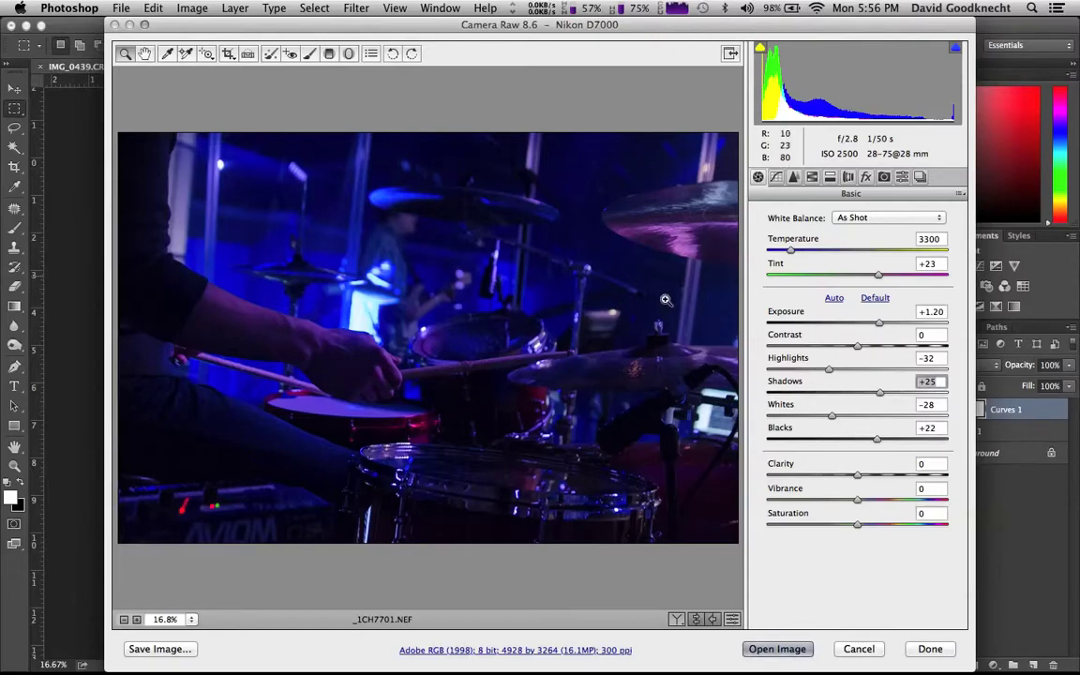
- In HSL/Grayscale Saturation, lower the Blues saturation to -31
click(813, 178)
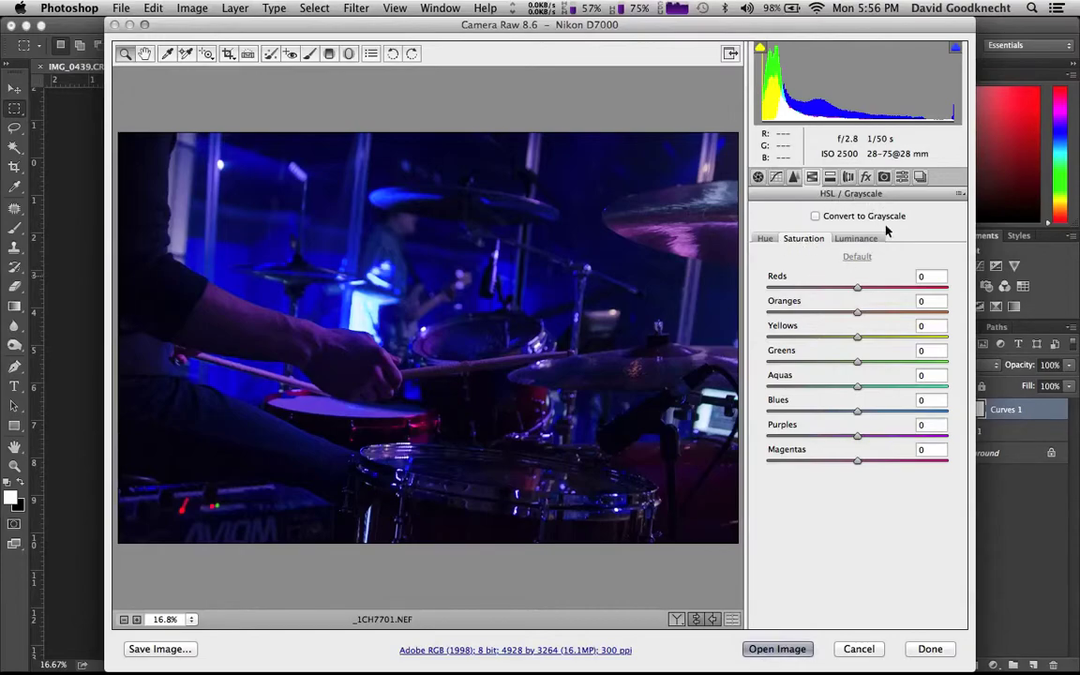
click(858, 238)
click(767, 240)
click(807, 240)
click(858, 411)
drag(857, 411, 766, 406)
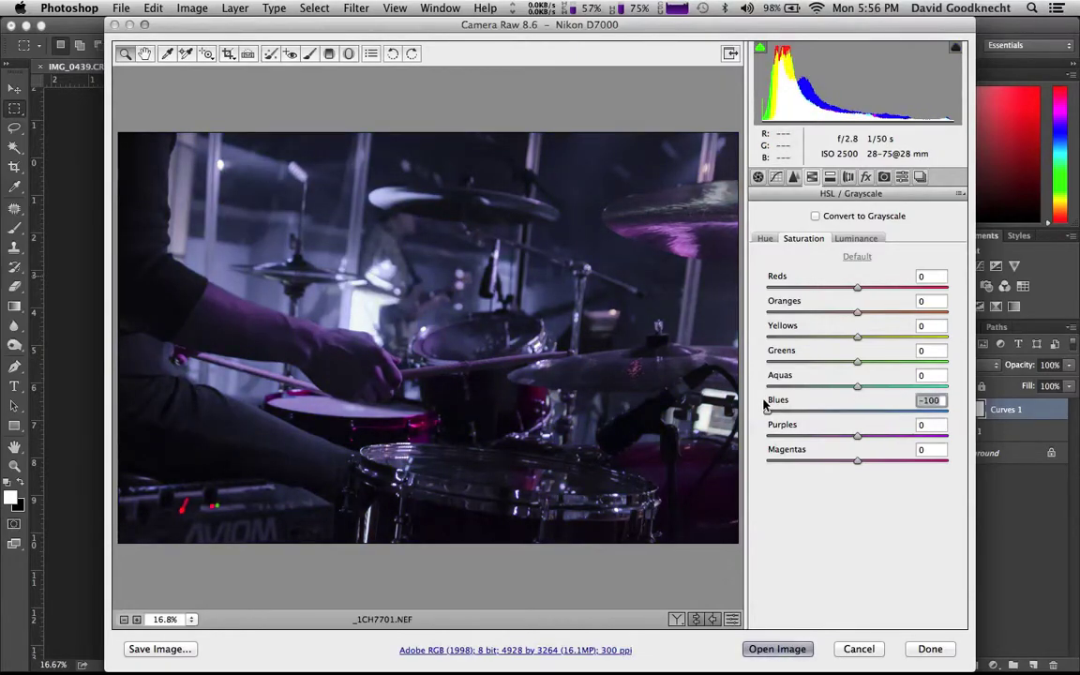
drag(767, 406, 830, 417)
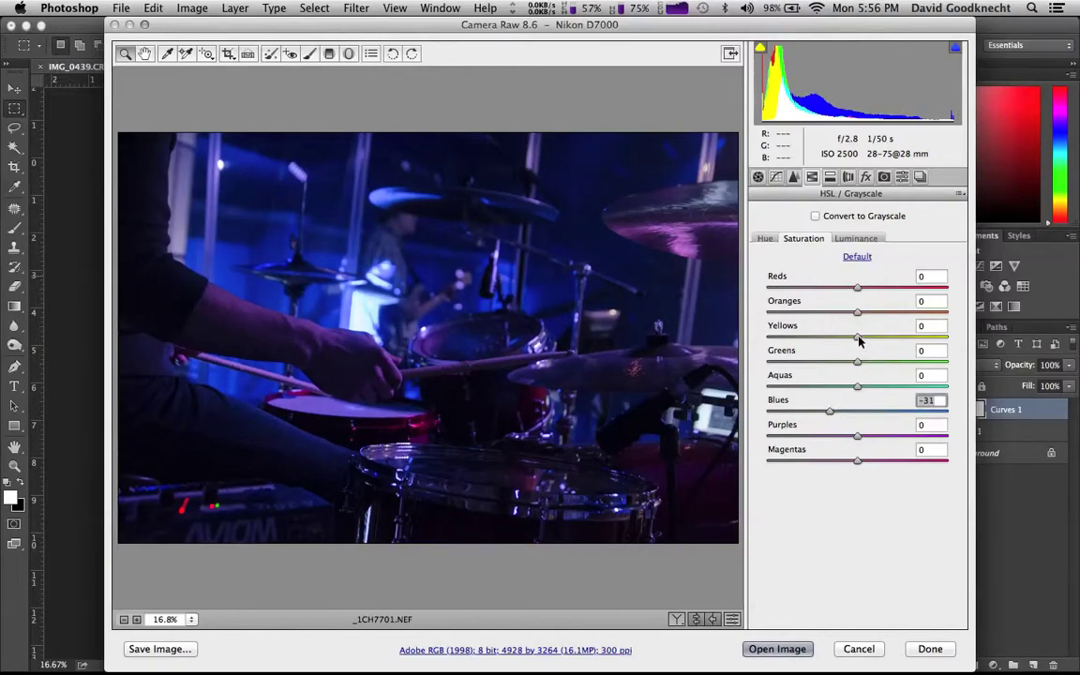
mouse_move(858, 339)
mouse_down()
mouse_move(790, 344)
mouse_move(876, 338)
mouse_move(858, 344)
mouse_up()
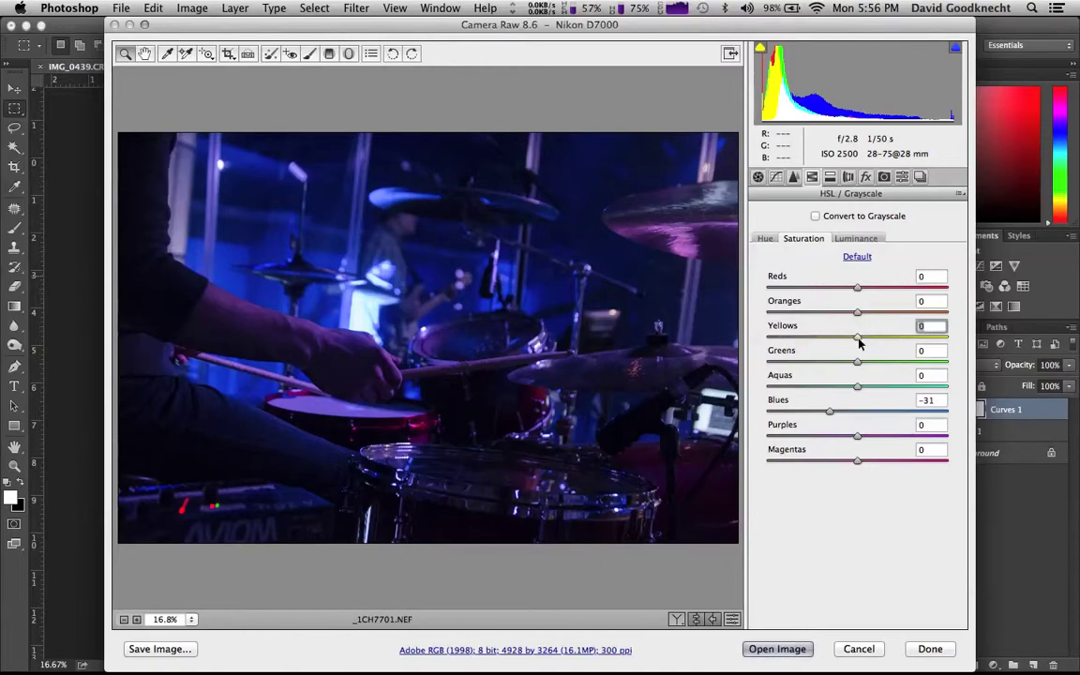
- Raise Reds saturation to +28 and lower Purples saturation to -30
click(859, 289)
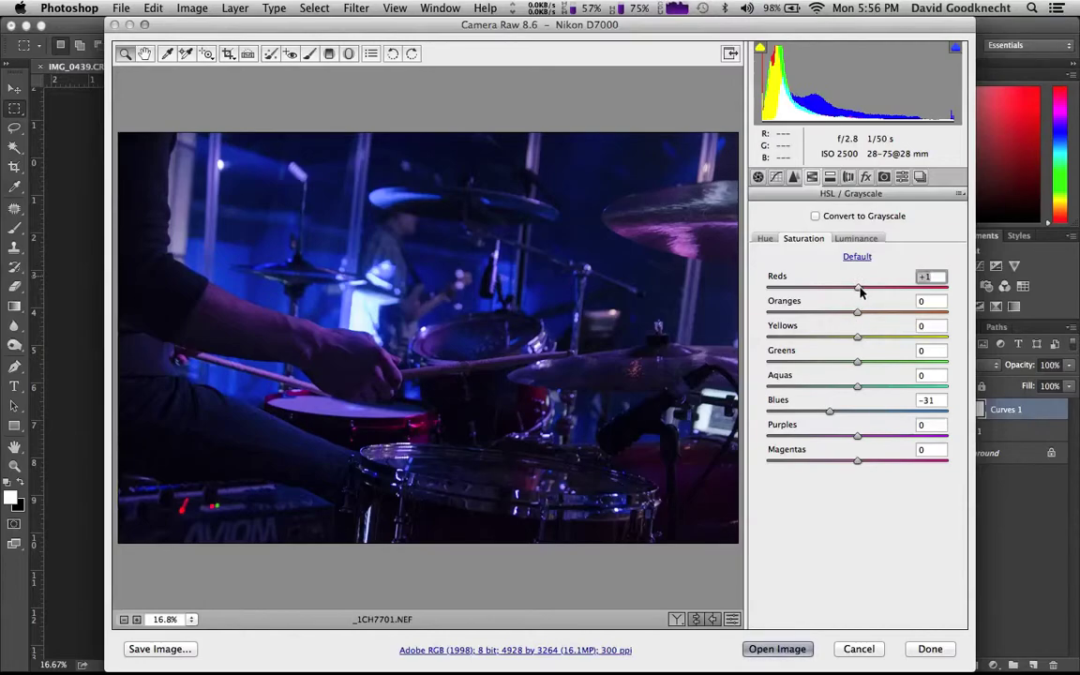
drag(861, 292, 882, 293)
click(857, 440)
drag(856, 438, 830, 447)
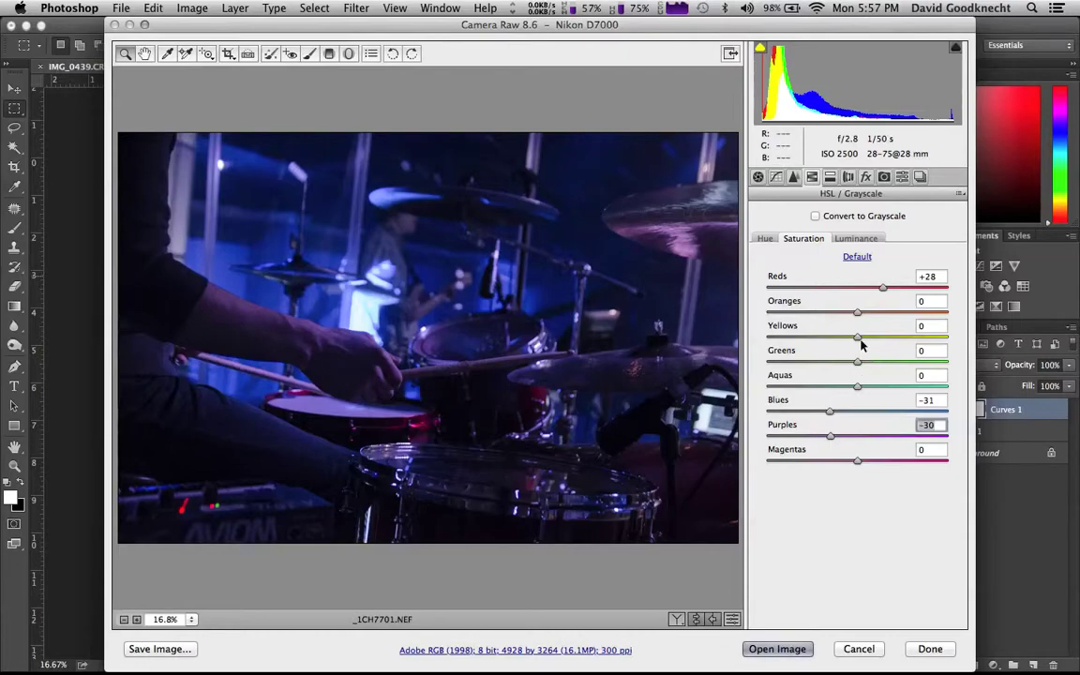
click(857, 238)
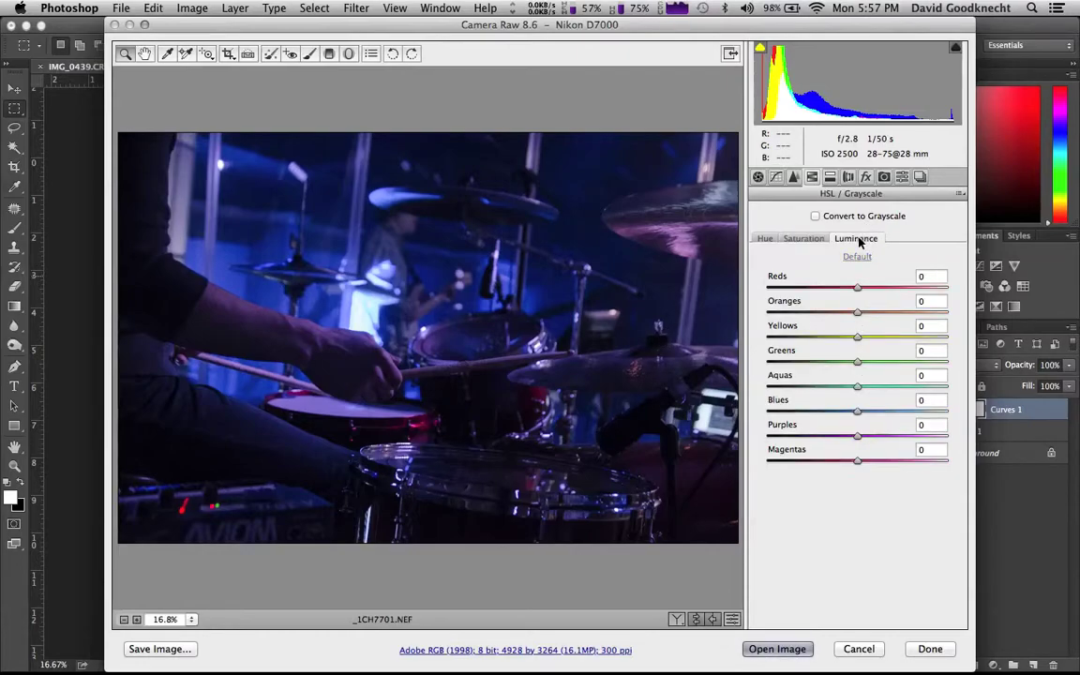
click(856, 414)
mouse_move(857, 415)
mouse_down()
mouse_move(913, 424)
mouse_move(831, 422)
mouse_move(898, 422)
mouse_move(871, 422)
mouse_up()
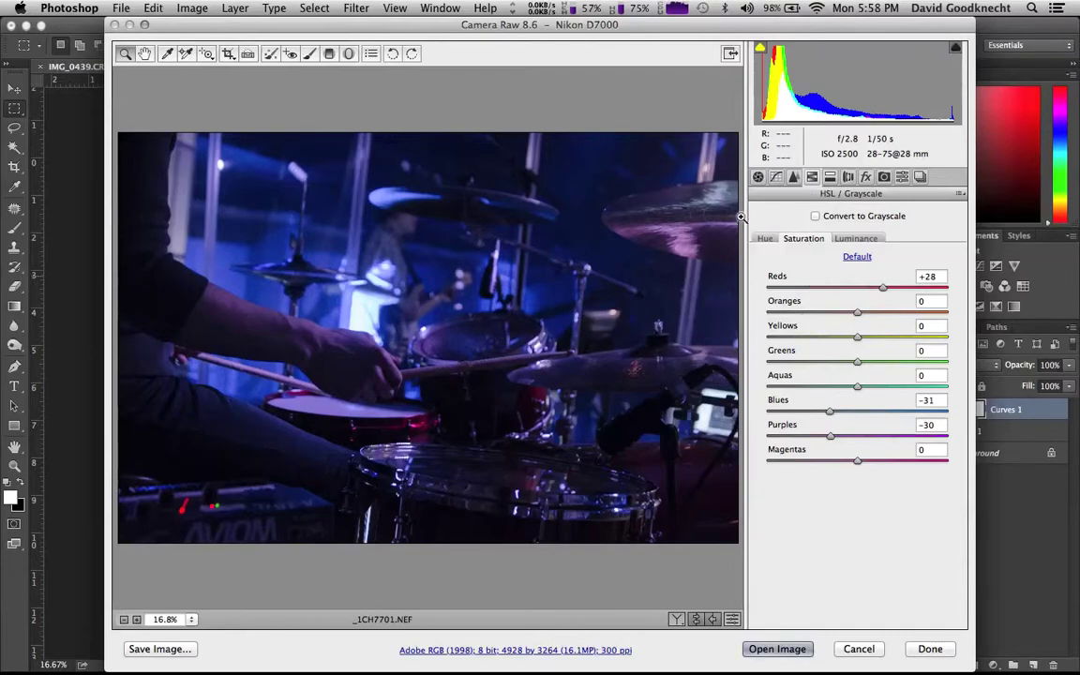
- At 100% zoom, set Detail Luminance noise reduction to 64, then fit the photo in view
click(794, 176)
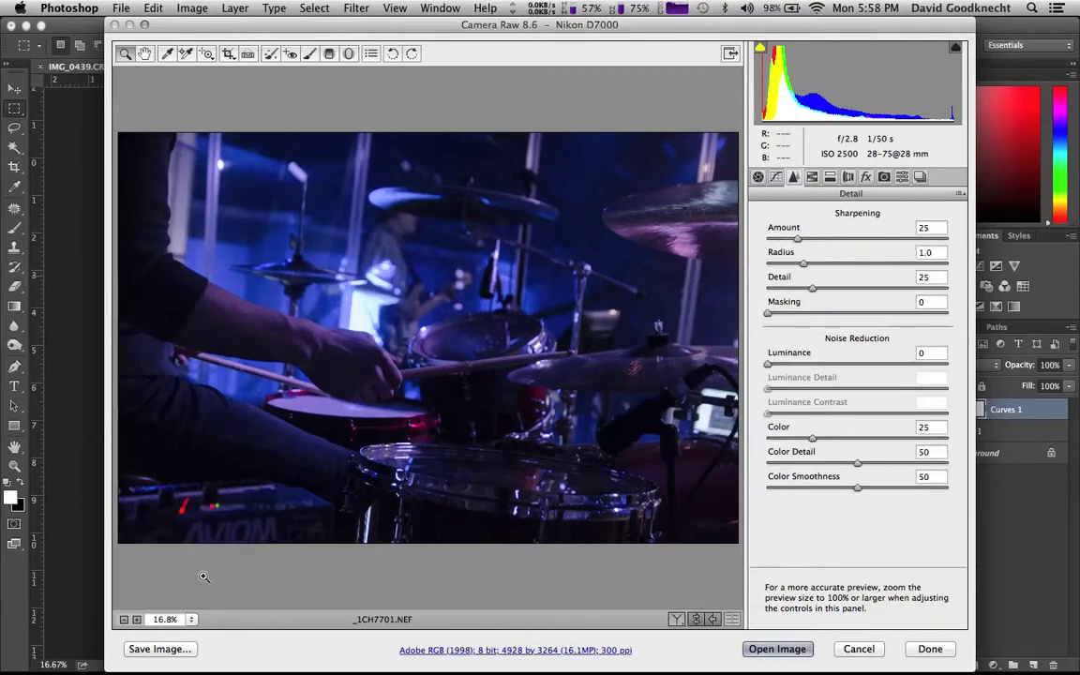
click(191, 619)
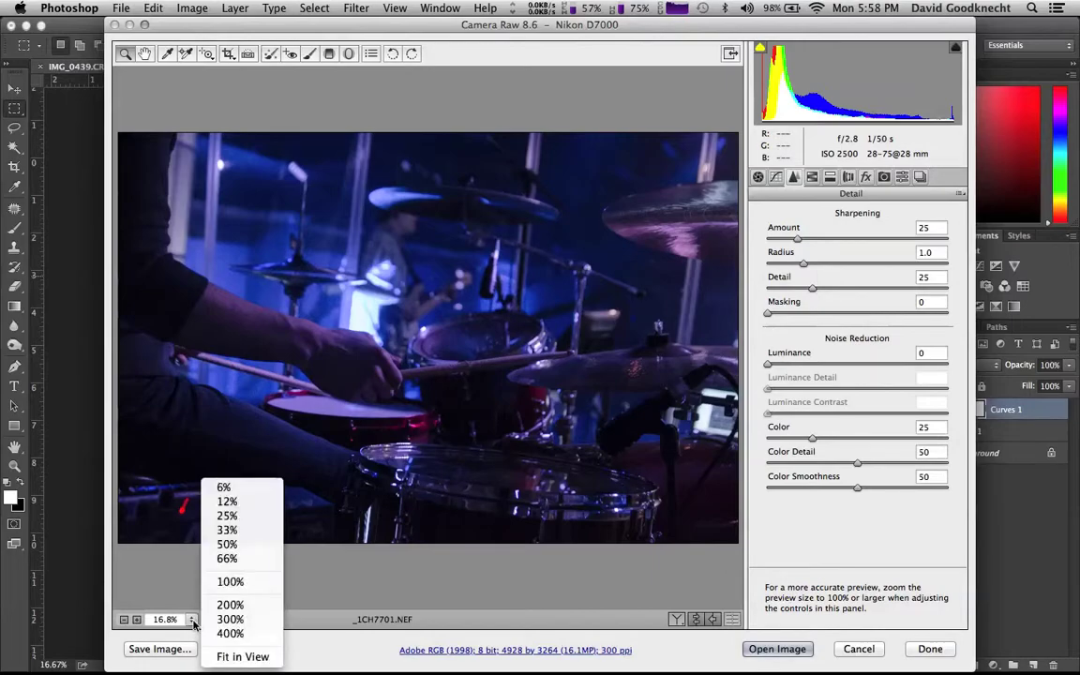
click(230, 583)
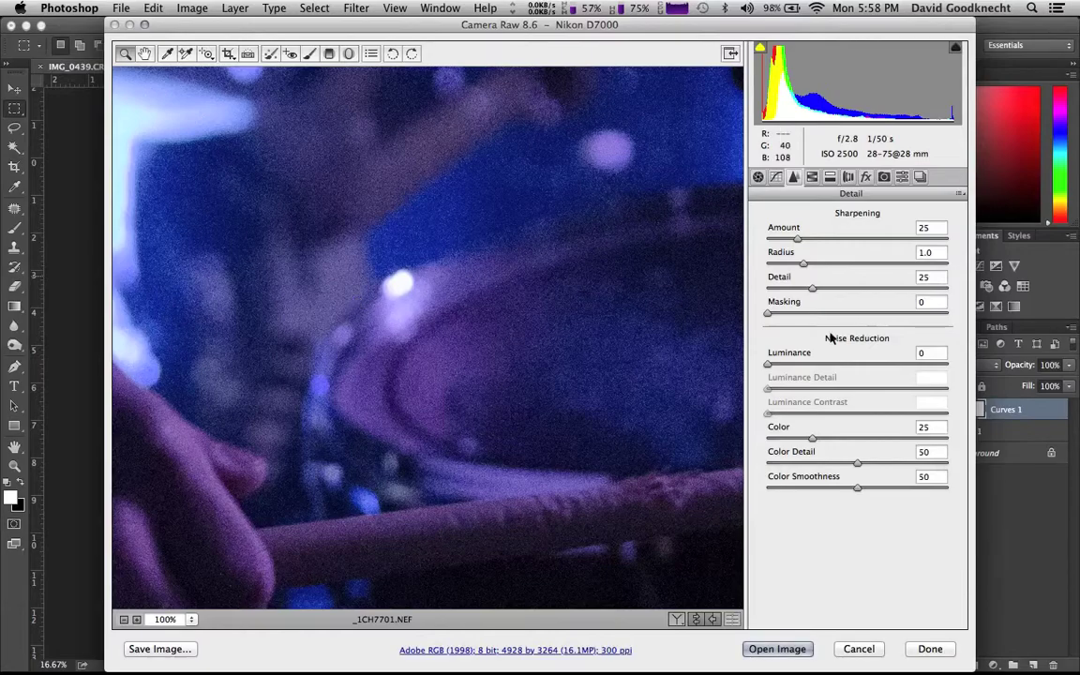
drag(767, 368, 881, 375)
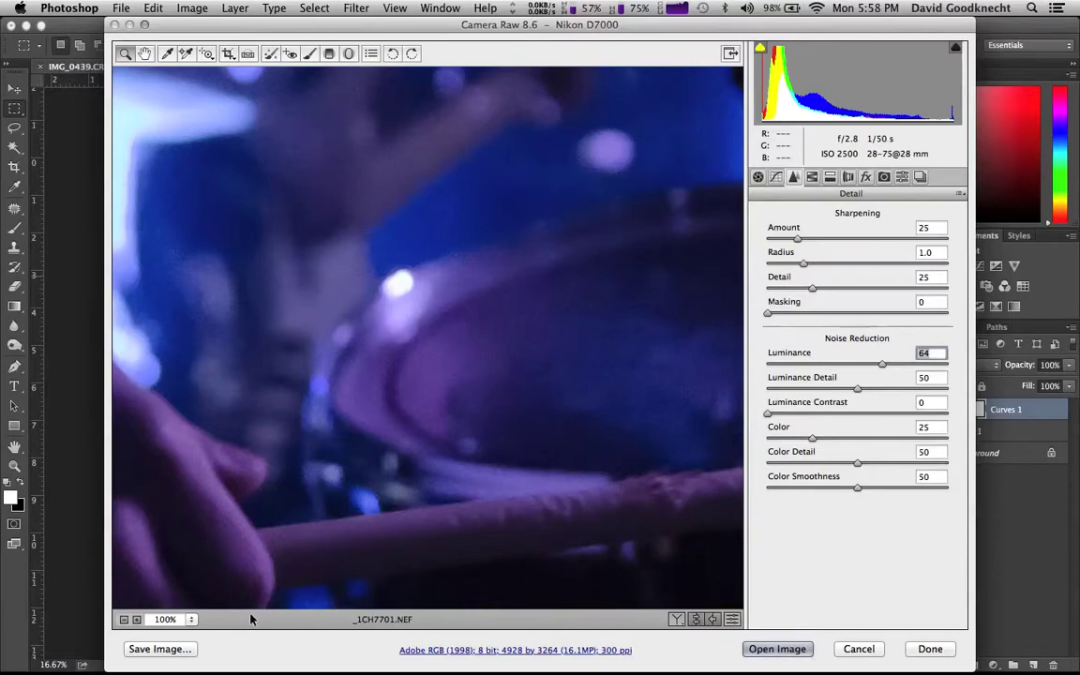
click(187, 619)
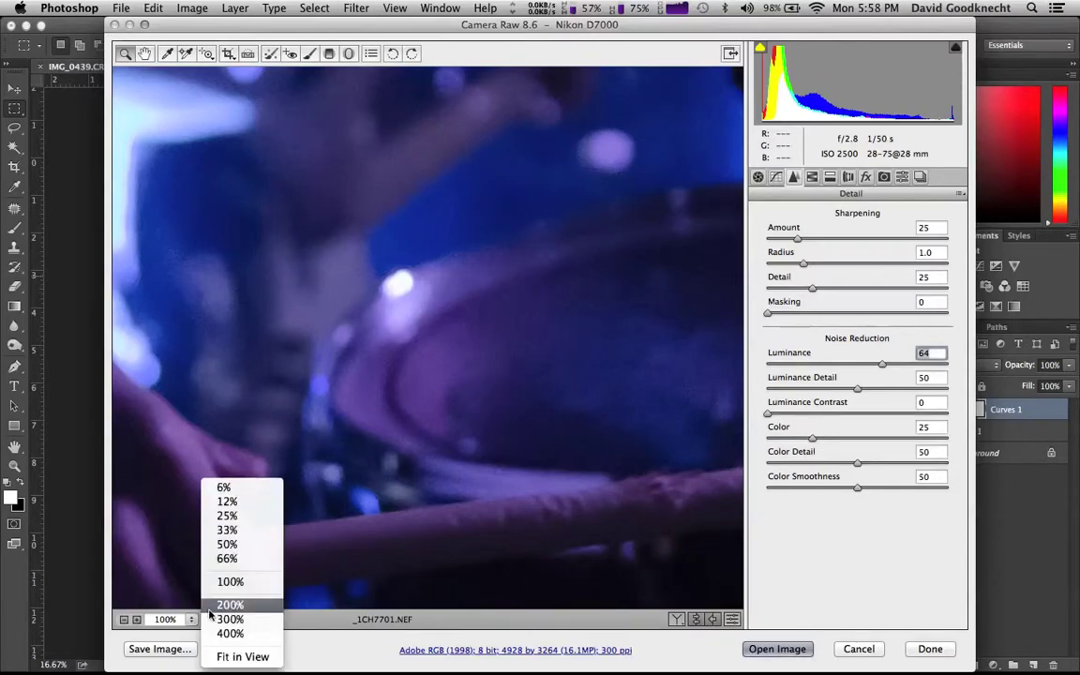
click(230, 657)
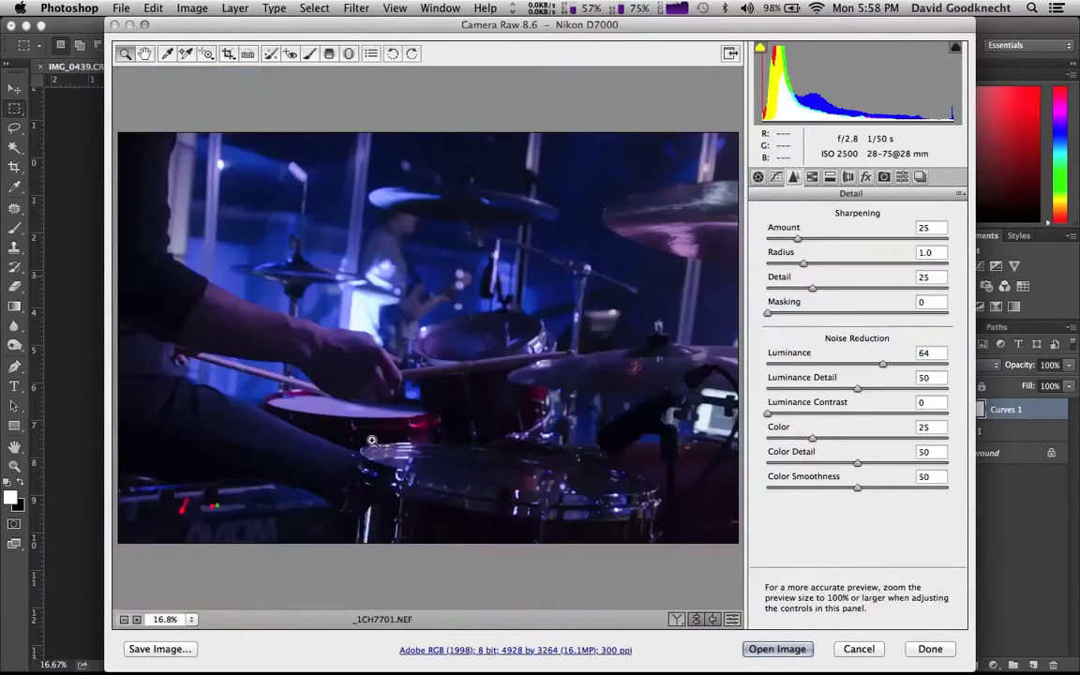
- Review the Basic settings and open the edited _1CH7701.NEF as a Photoshop document
click(758, 177)
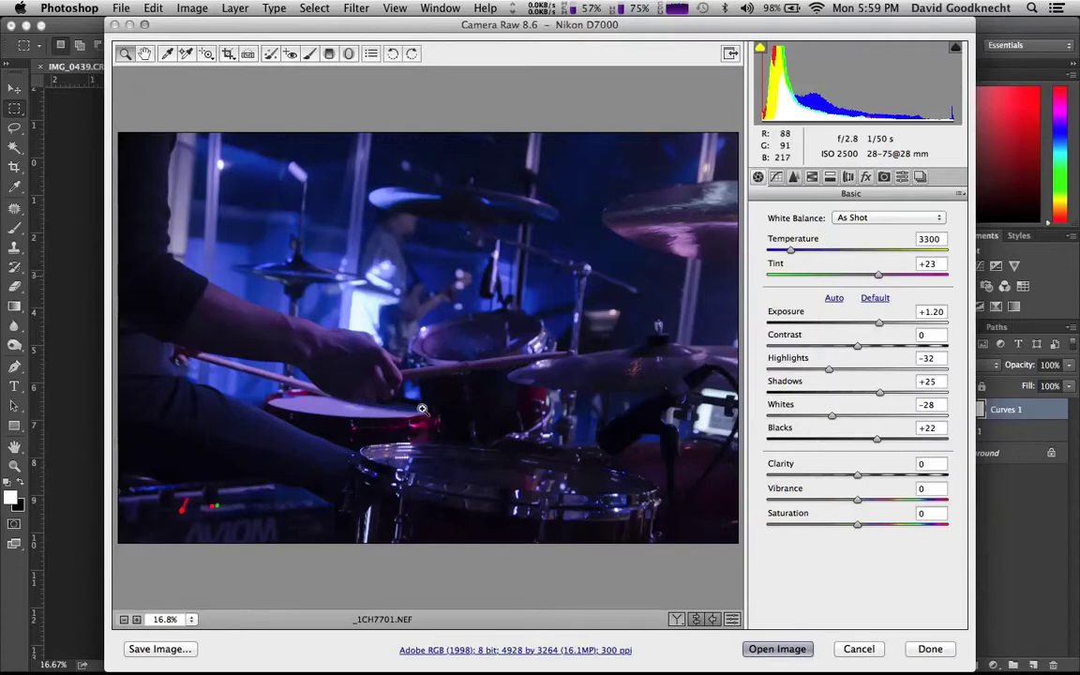
click(786, 647)
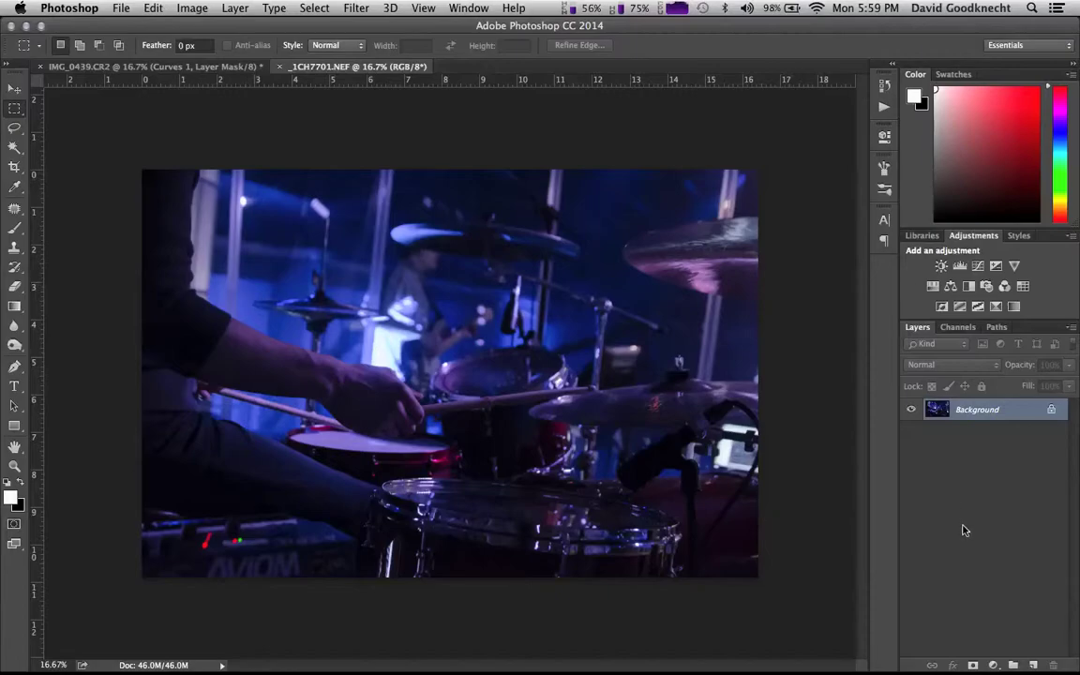
- Duplicate the Background with Cmd+J and convert the new Layer 1 to a smart object
key(super+j)
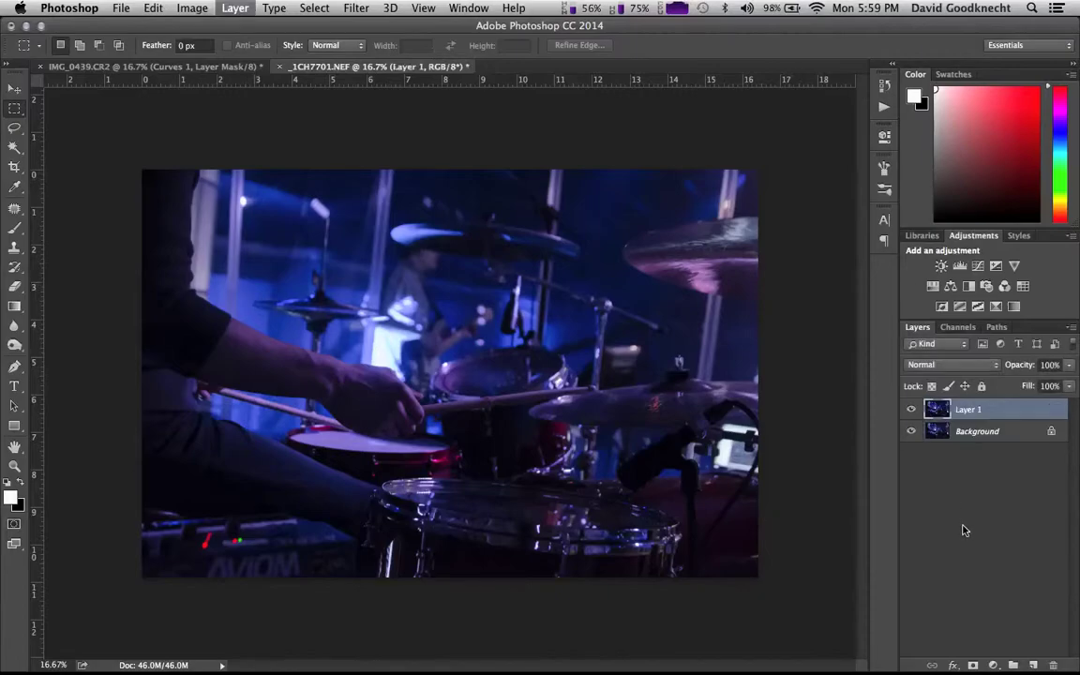
right_click(1003, 435)
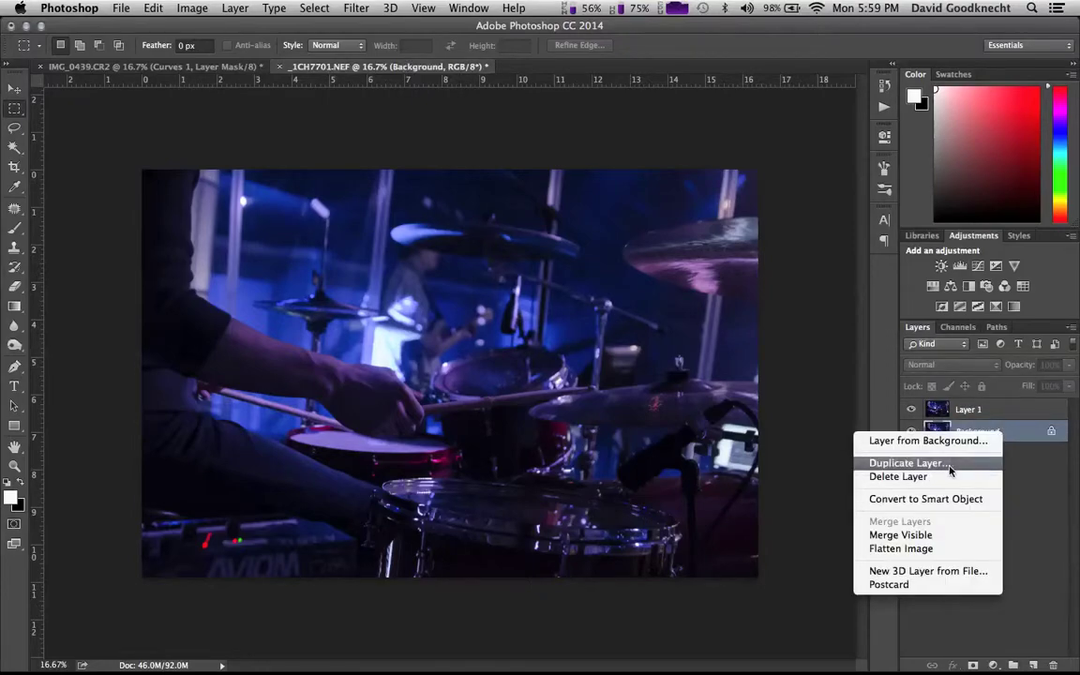
click(1035, 483)
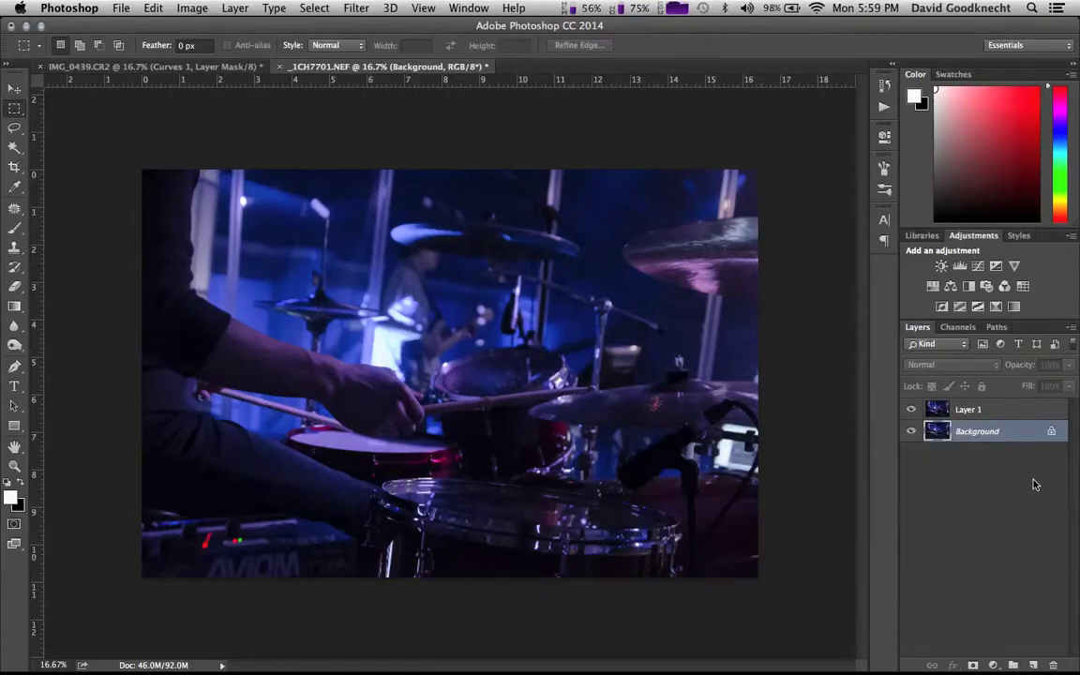
click(999, 409)
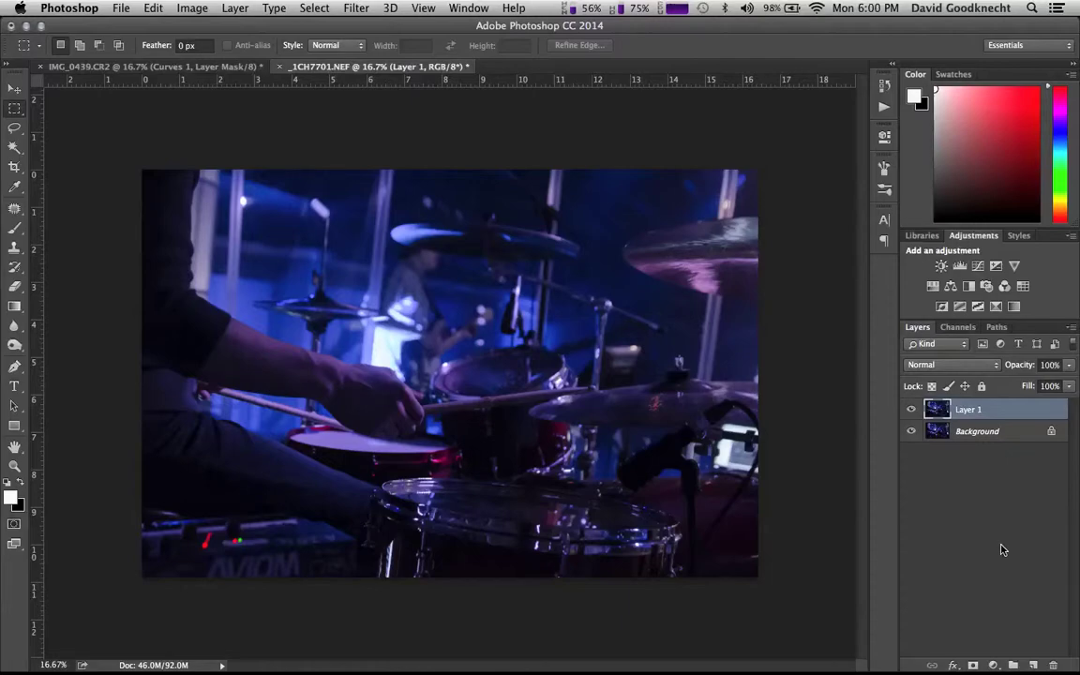
right_click(966, 410)
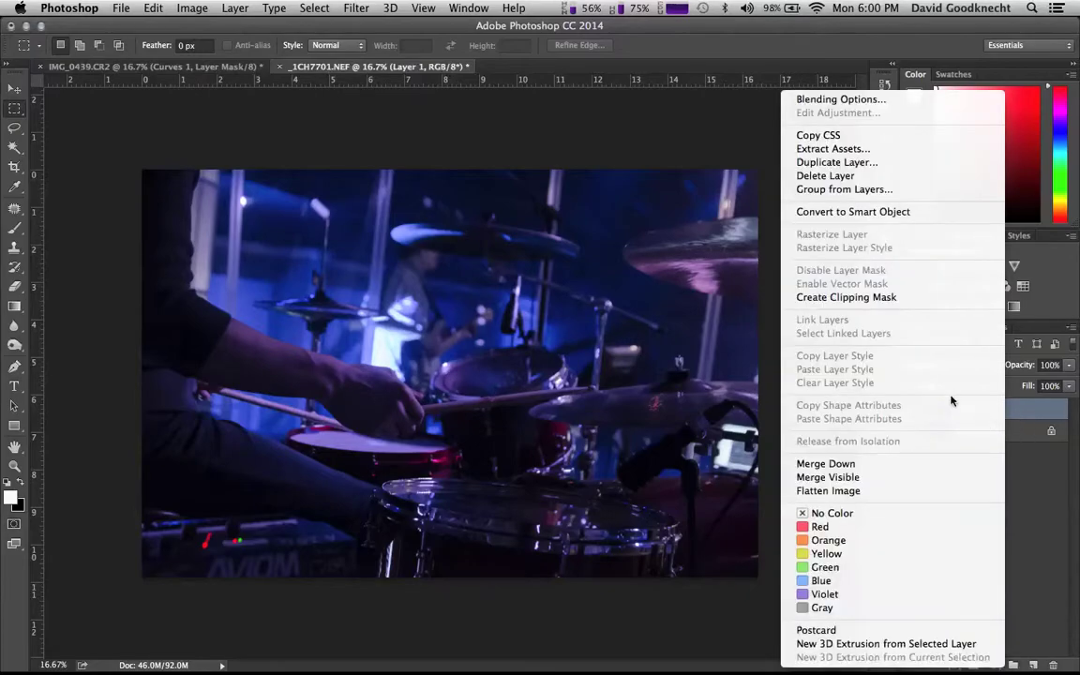
click(889, 214)
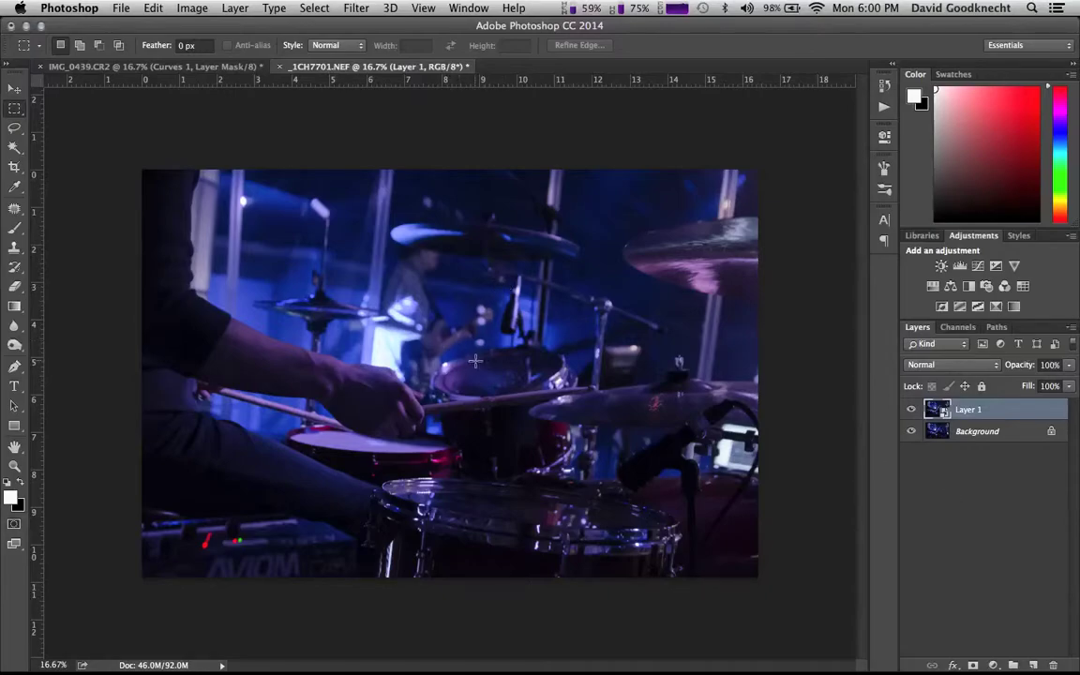
- Apply Unsharp Mask to Layer 1 with Amount 122%, Radius 5.2 pixels, Threshold 18 levels
click(356, 9)
mouse_move(406, 249)
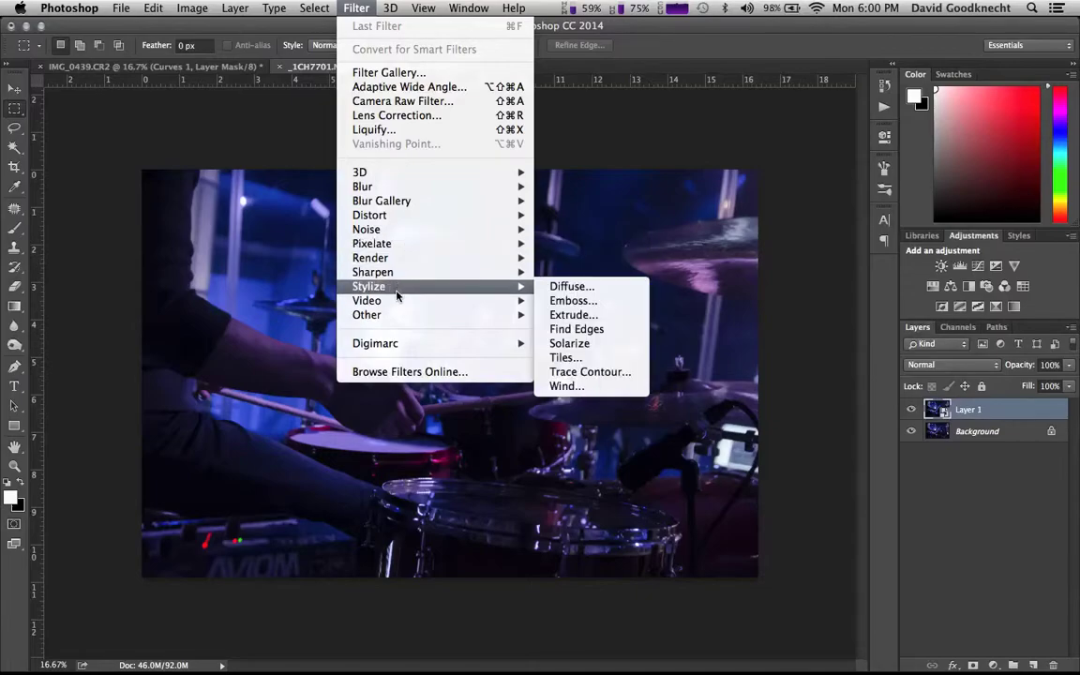
mouse_move(401, 275)
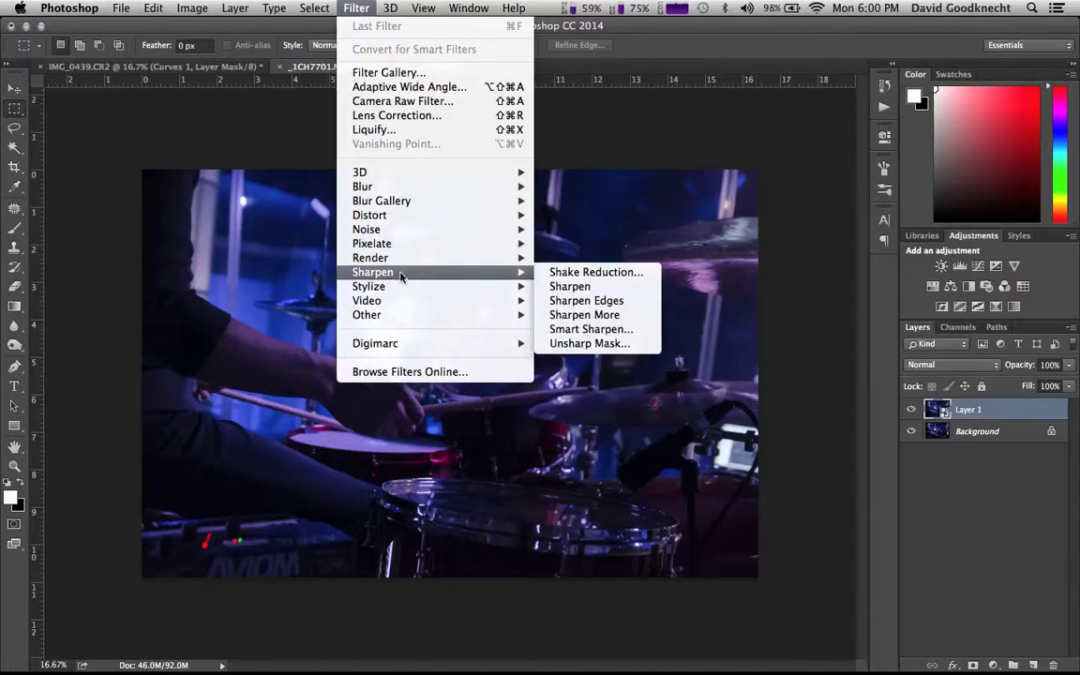
click(586, 344)
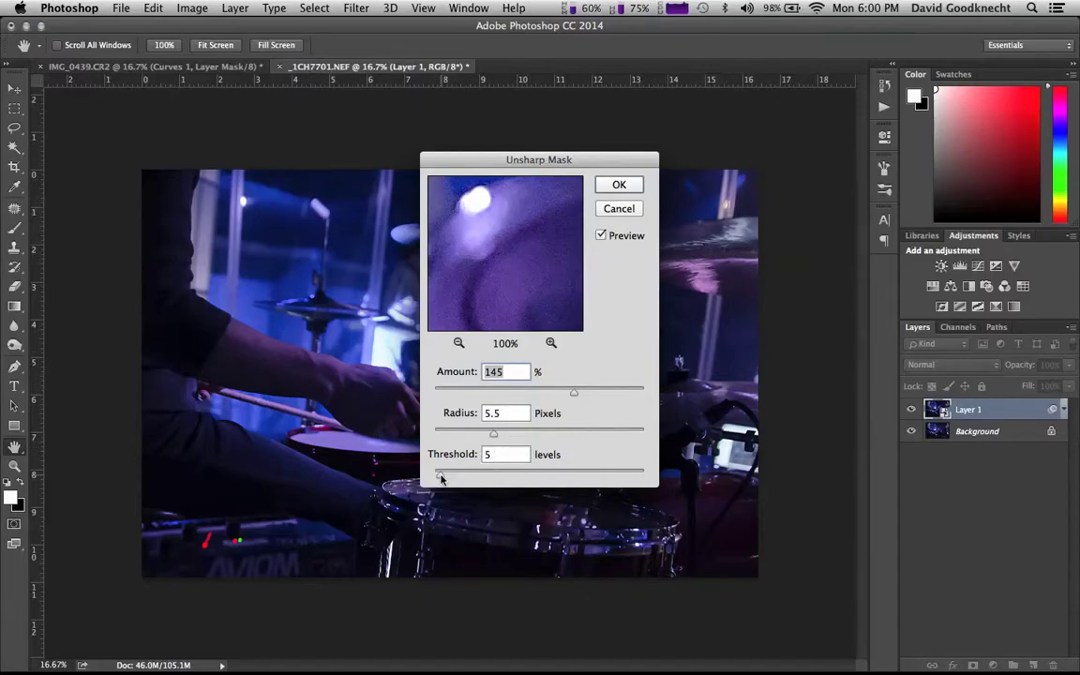
mouse_move(441, 479)
mouse_down()
mouse_move(472, 479)
mouse_move(431, 479)
mouse_up()
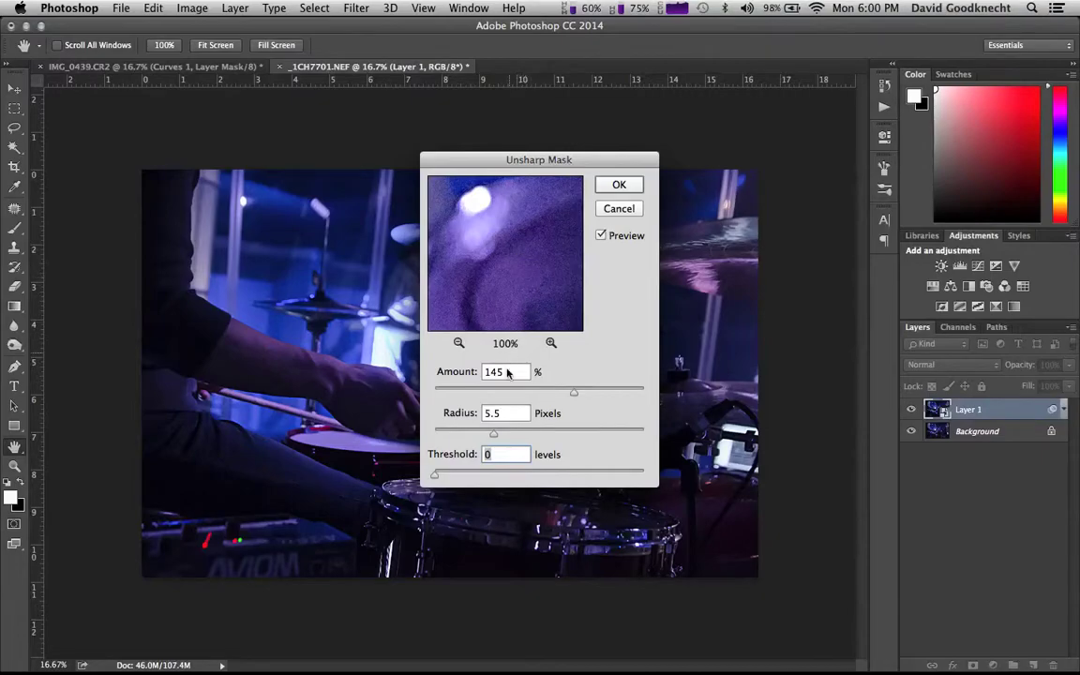
drag(436, 475, 455, 479)
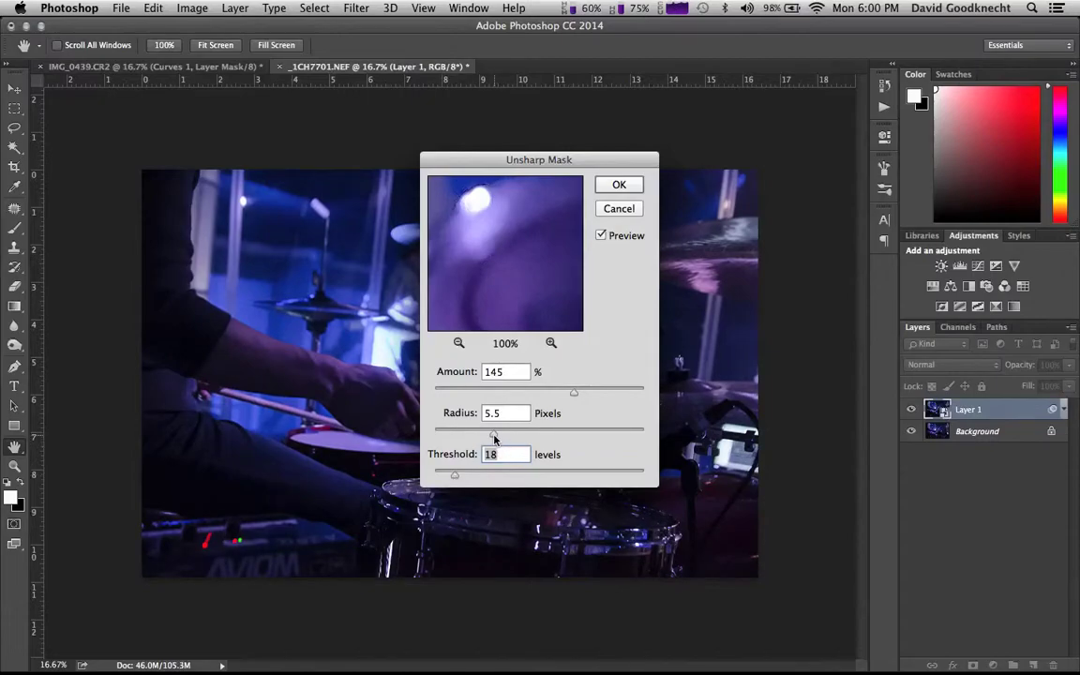
mouse_move(494, 439)
mouse_down()
mouse_move(553, 438)
mouse_move(493, 441)
mouse_up()
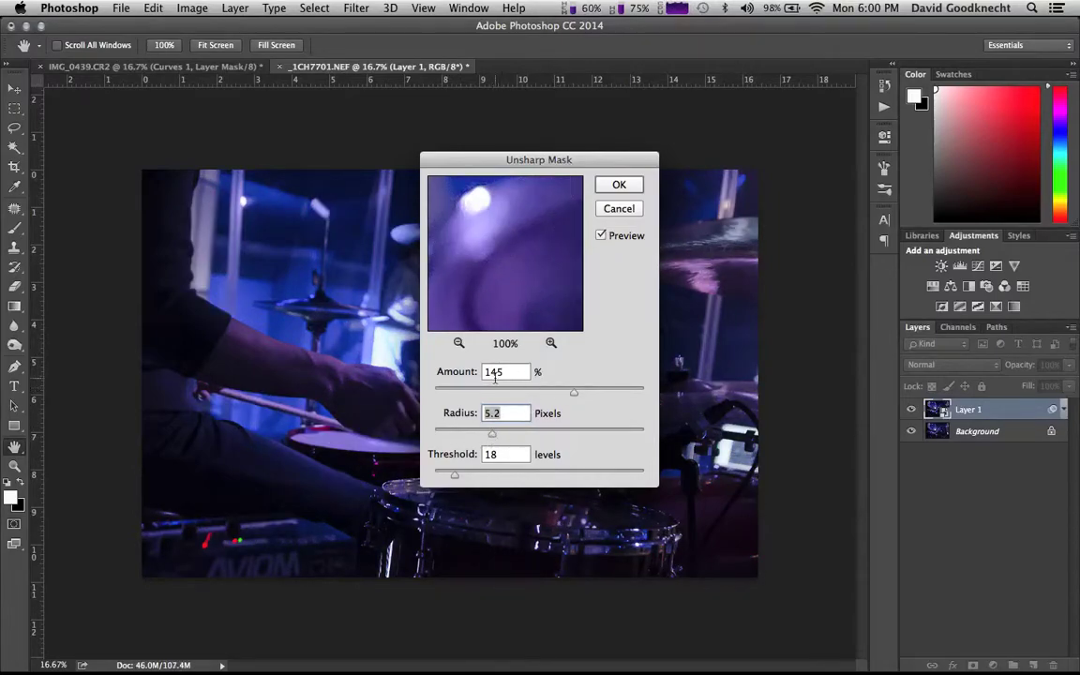
click(575, 397)
drag(484, 387, 477, 387)
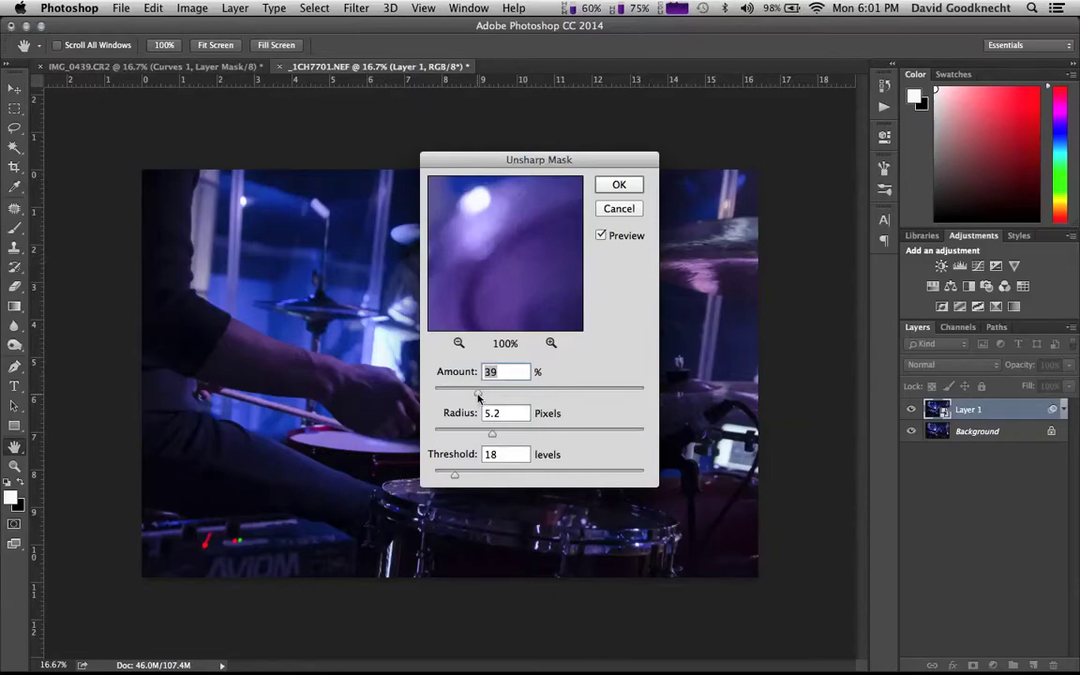
drag(478, 397, 561, 405)
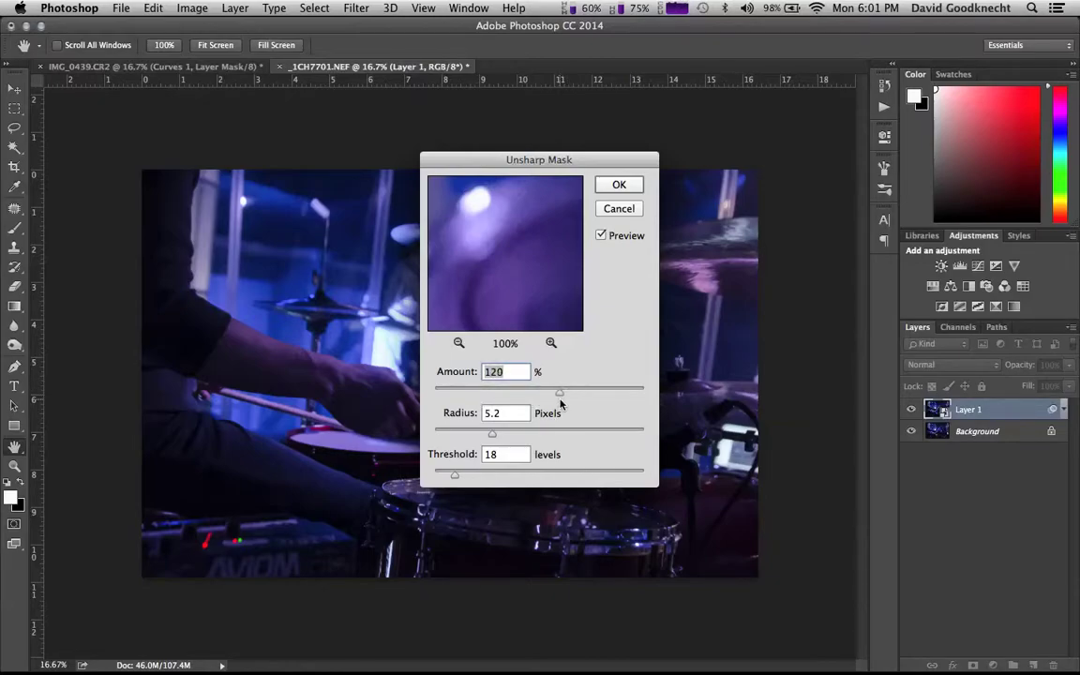
click(619, 185)
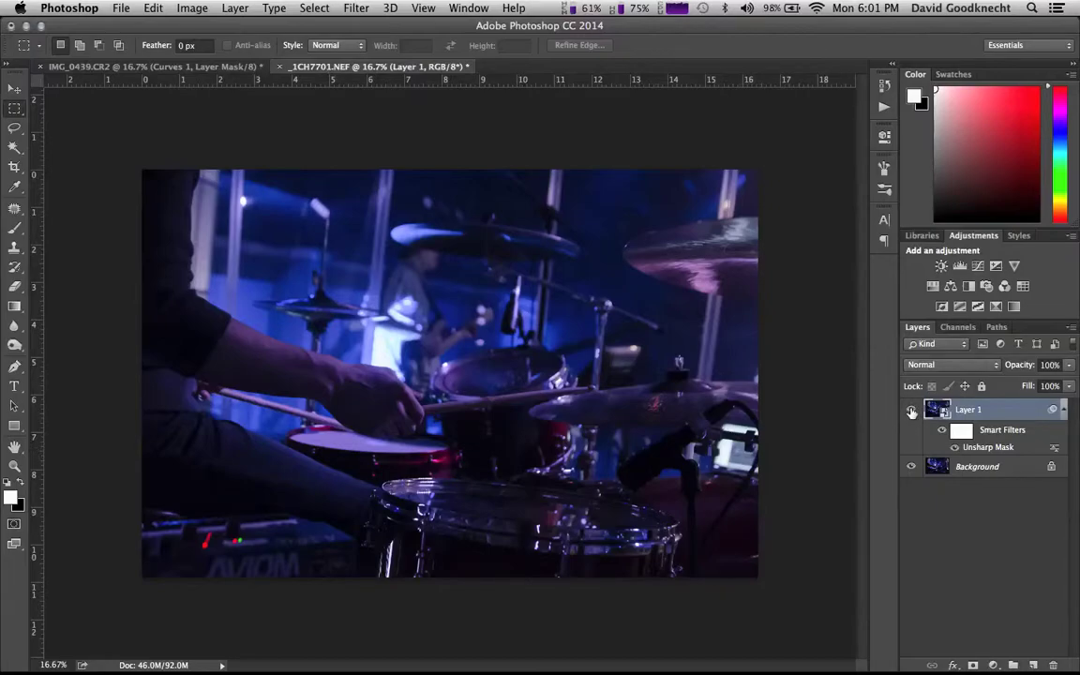
click(911, 412)
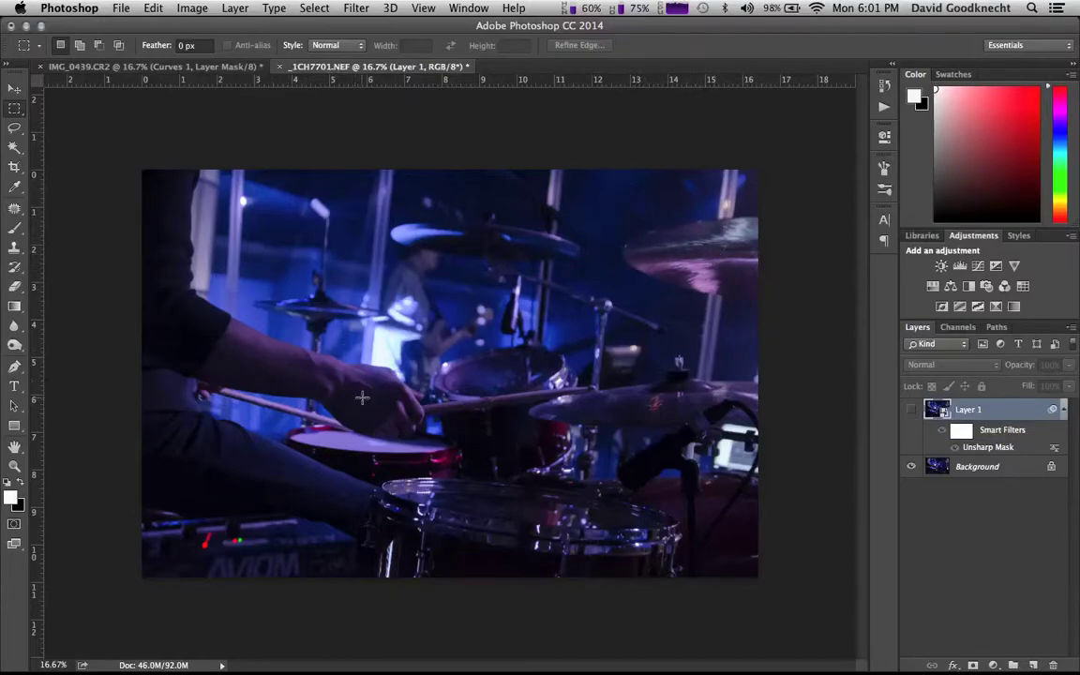
click(909, 410)
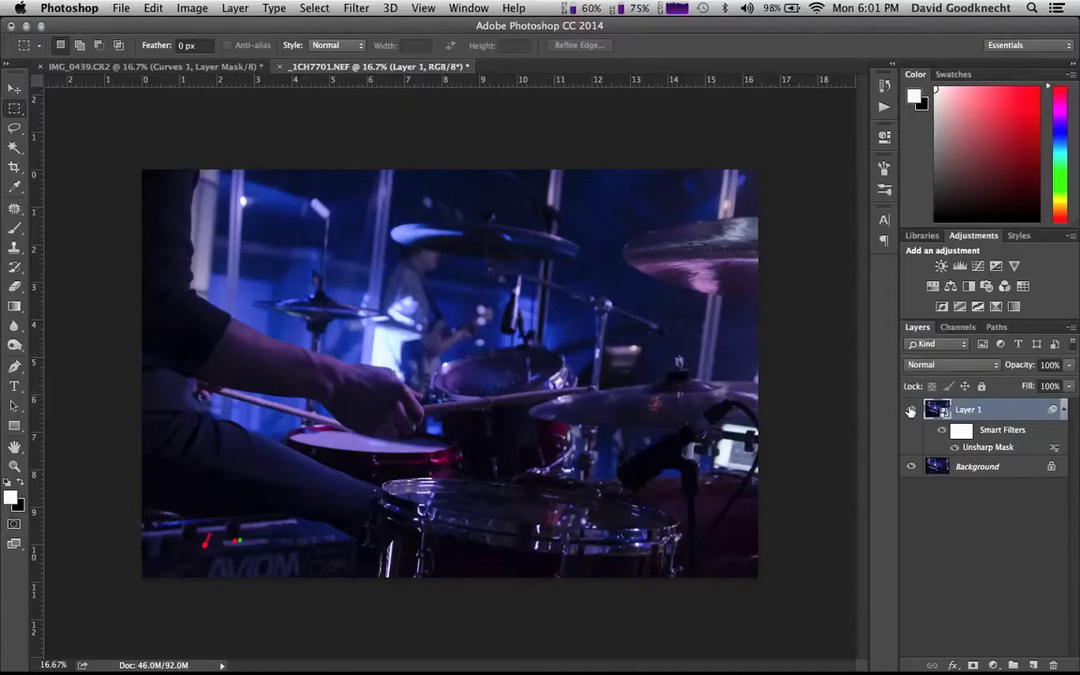
double_click(986, 447)
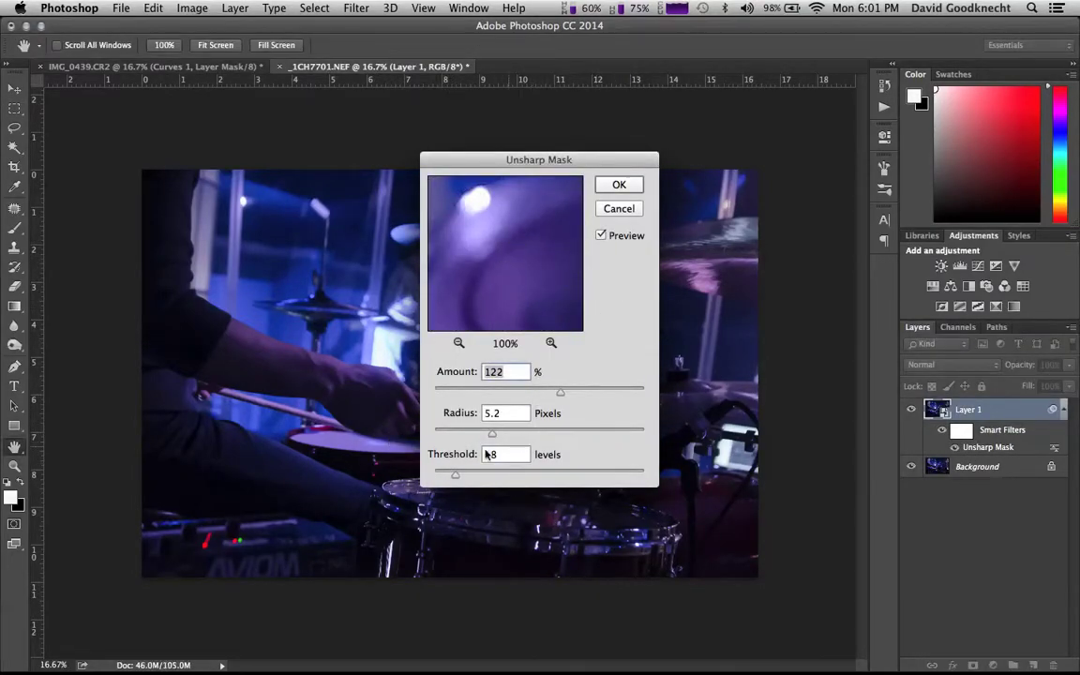
click(615, 212)
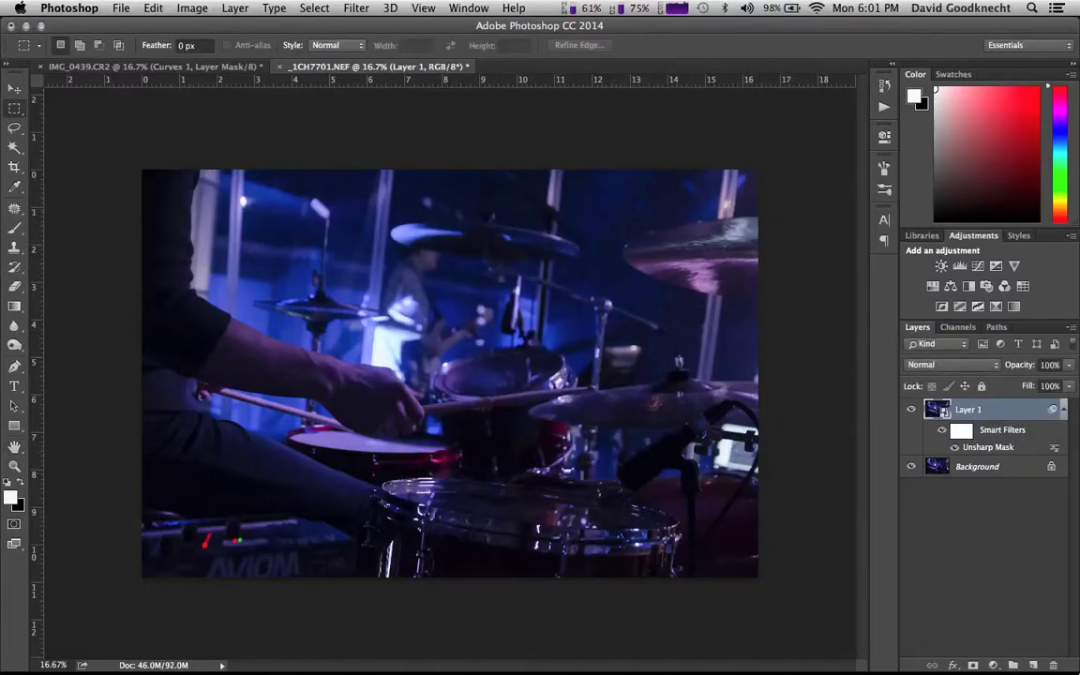
- Add a Curves adjustment layer and bend its RGB curve into a gentle brightening S-shape
mouse_move(994, 619)
click(993, 664)
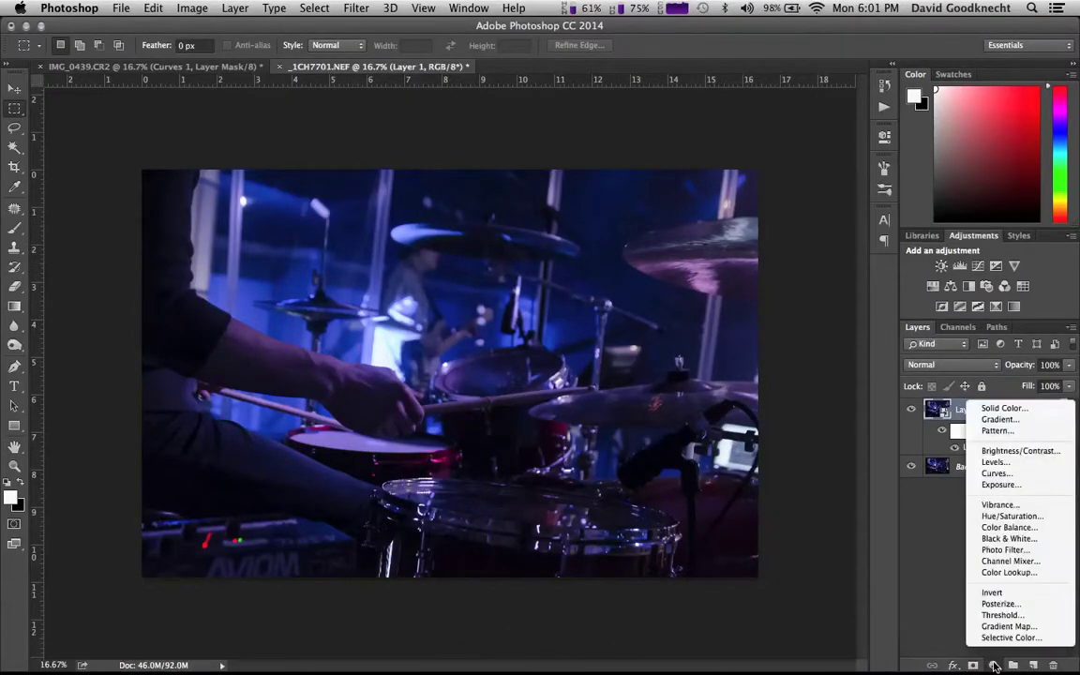
click(1014, 478)
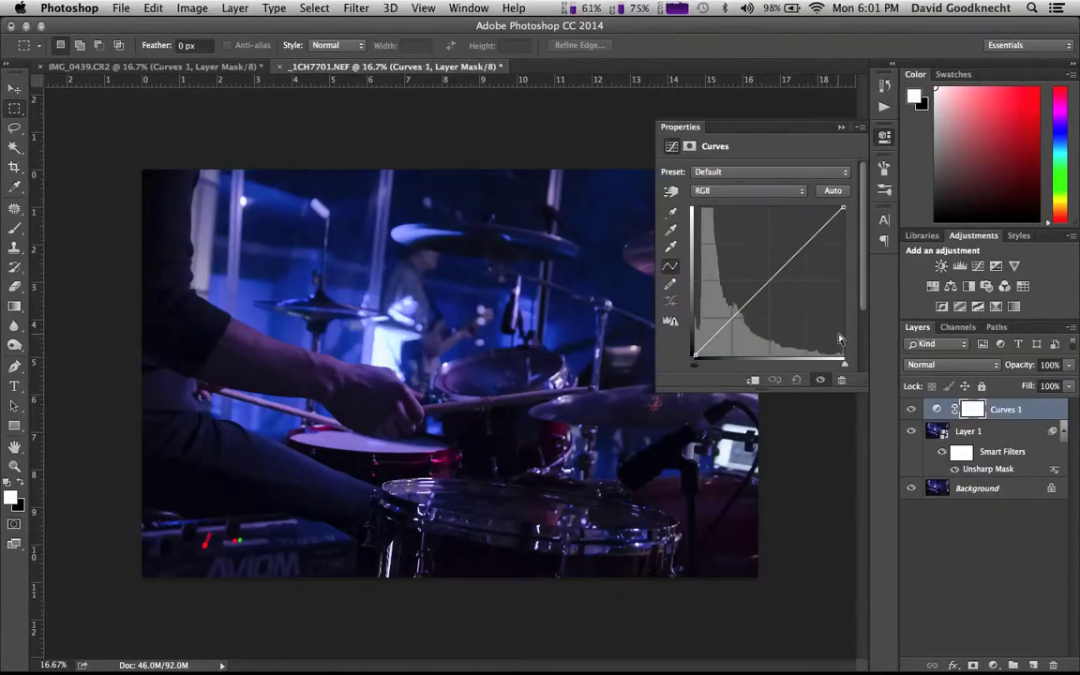
mouse_move(723, 325)
mouse_down()
mouse_move(720, 307)
mouse_move(724, 327)
mouse_up()
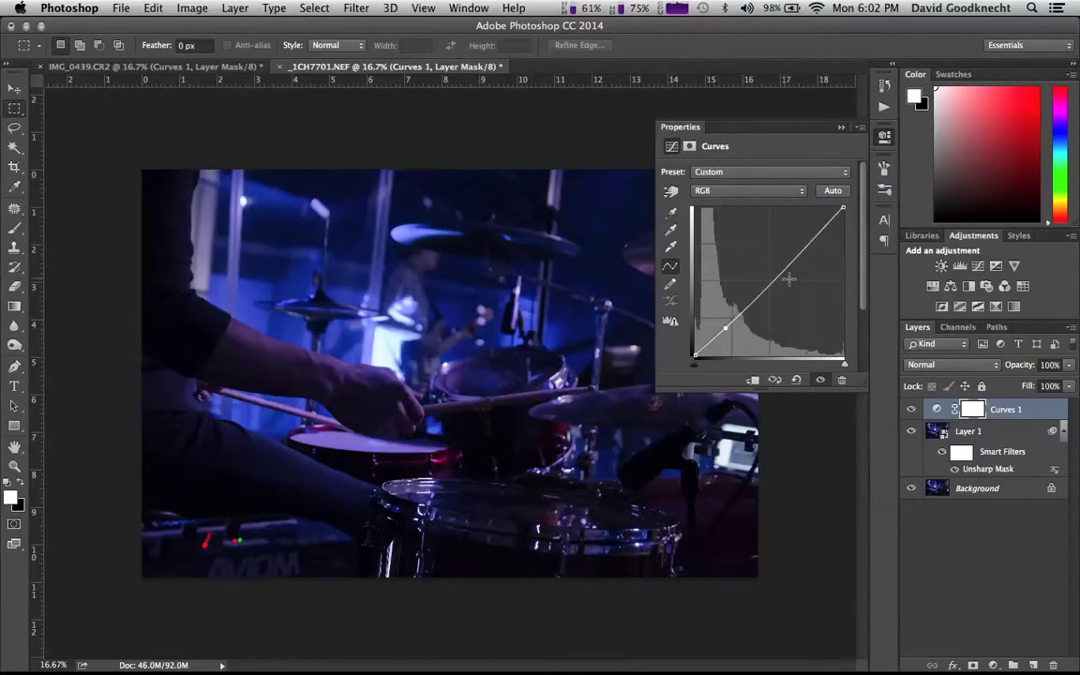
mouse_move(793, 257)
mouse_down()
mouse_move(820, 277)
mouse_move(794, 254)
mouse_up()
drag(725, 328, 715, 330)
click(770, 279)
drag(770, 279, 774, 281)
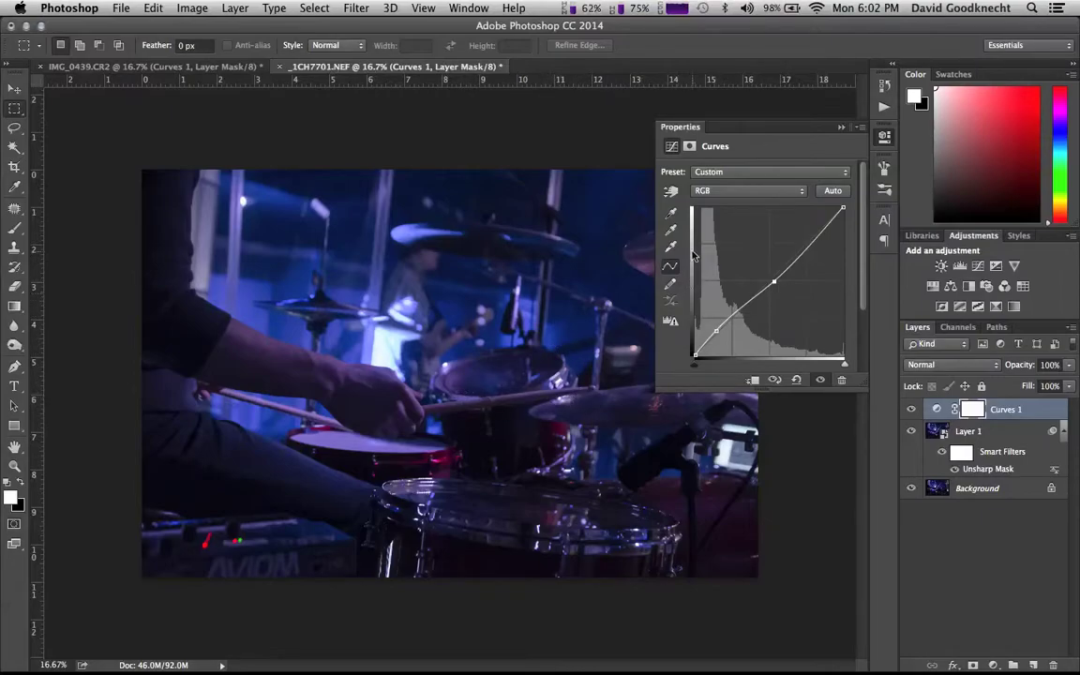
- Add upper and shadow points on the Curves 1 Blue channel curve, then collapse Properties
click(730, 187)
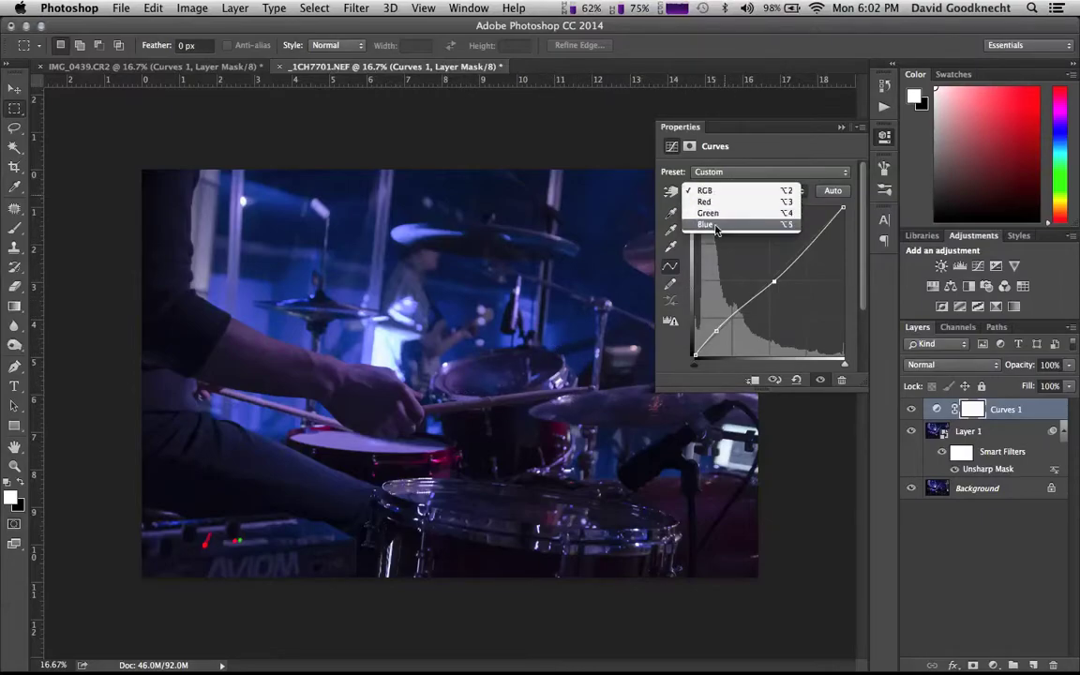
click(715, 226)
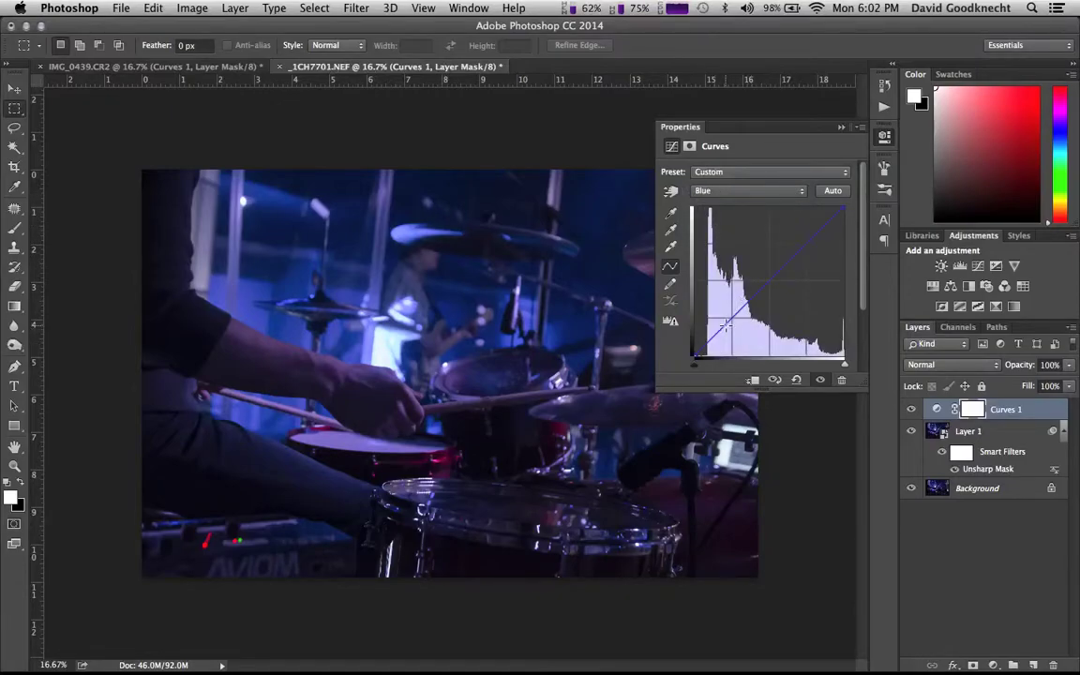
click(768, 282)
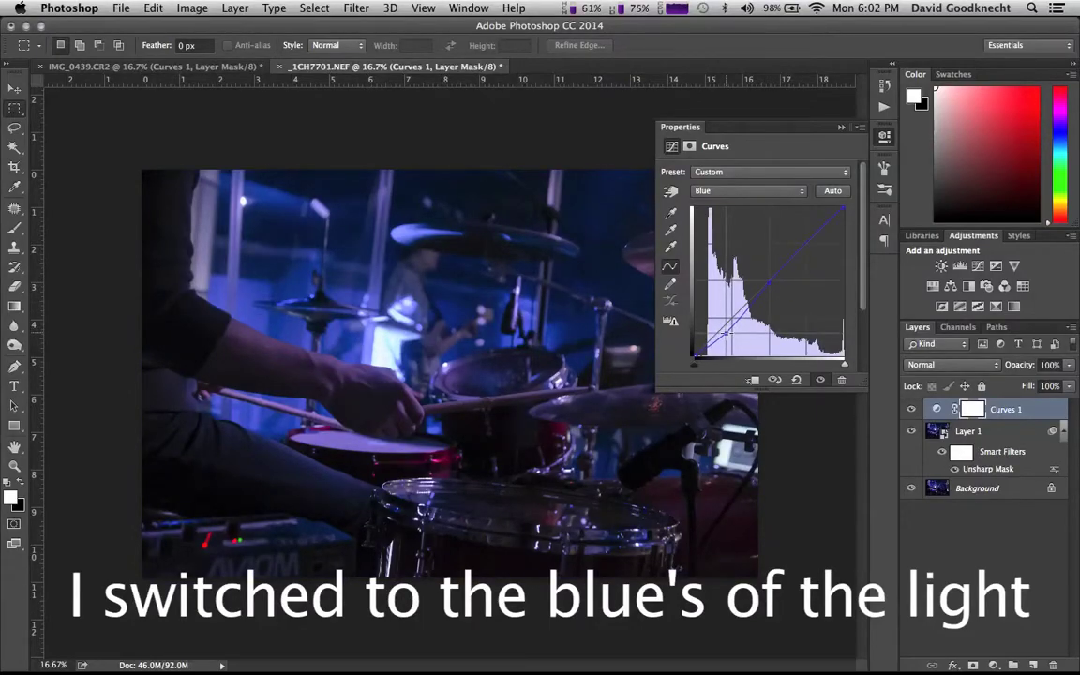
click(728, 332)
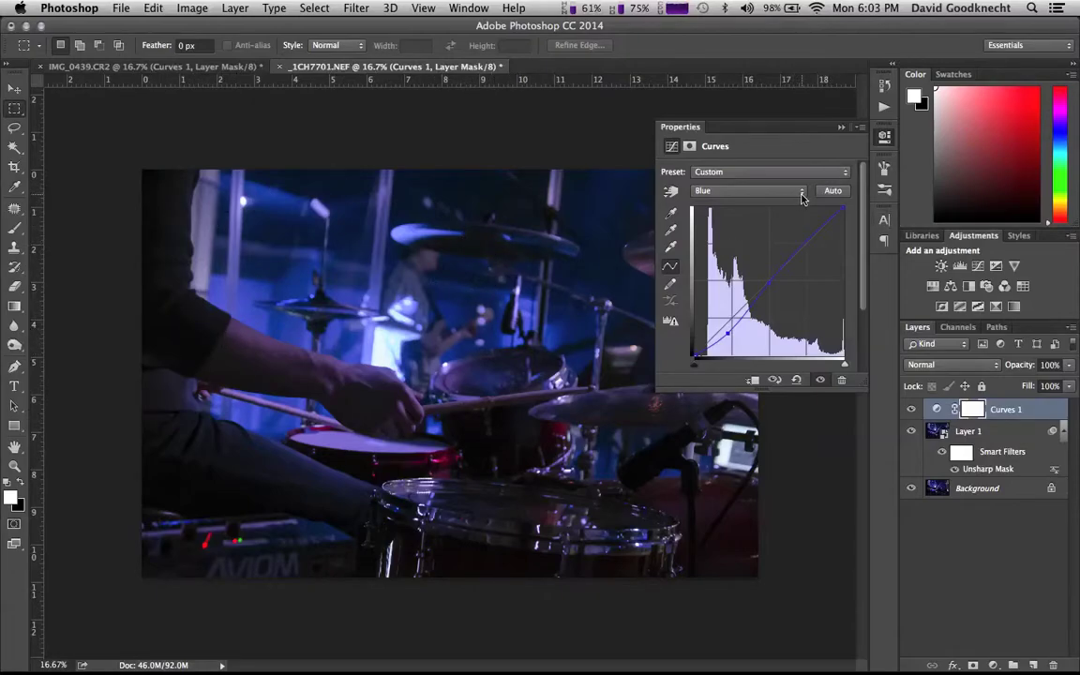
click(840, 126)
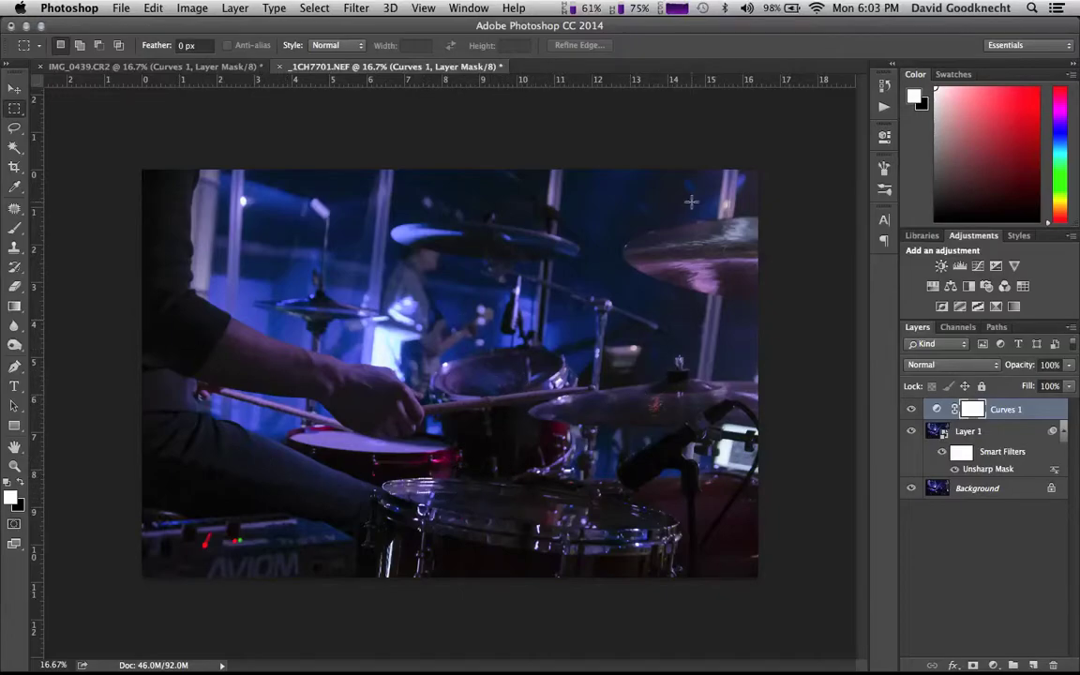
- With the Crop tool, trim the top and bottom edges and commit the wider frame
click(14, 166)
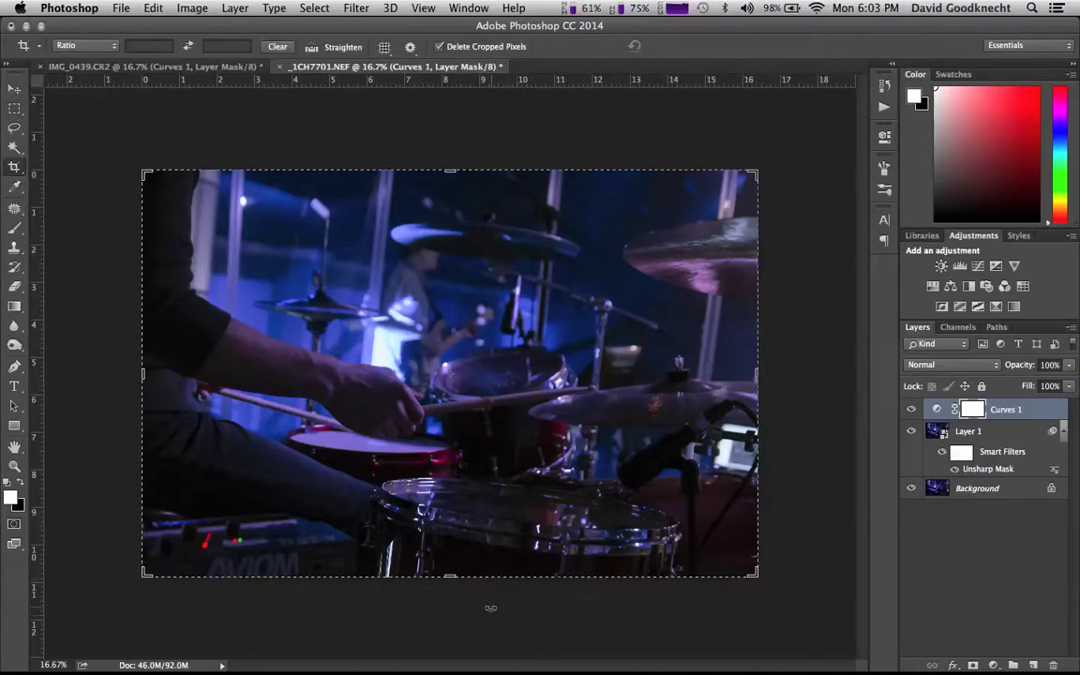
drag(451, 577, 451, 516)
key(Return)
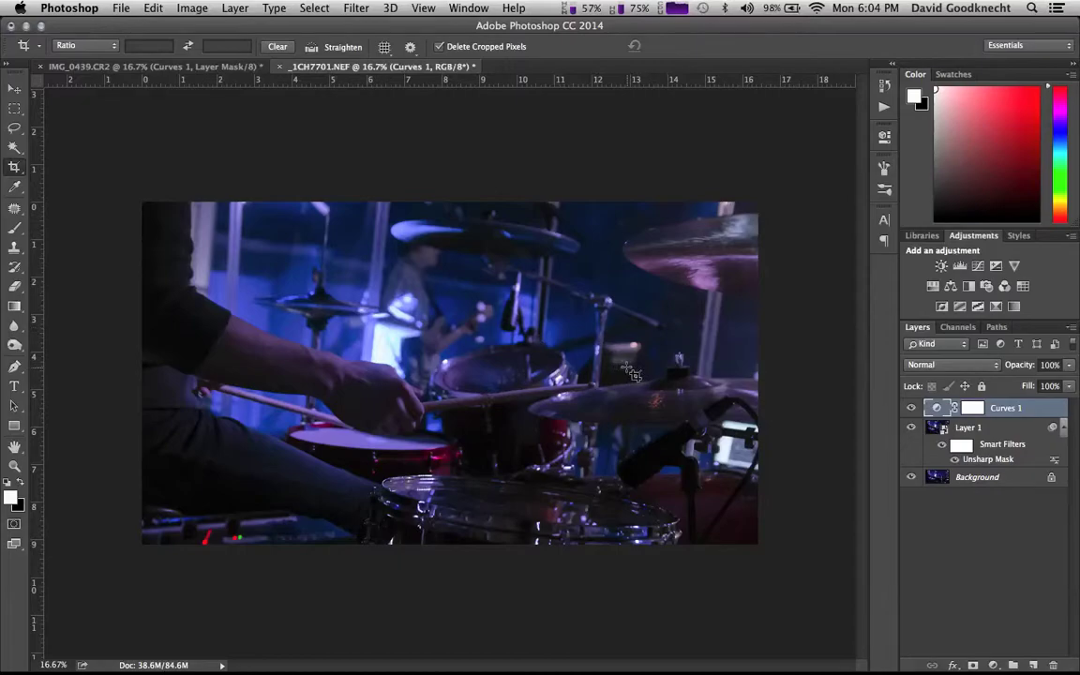
mouse_move(930, 651)
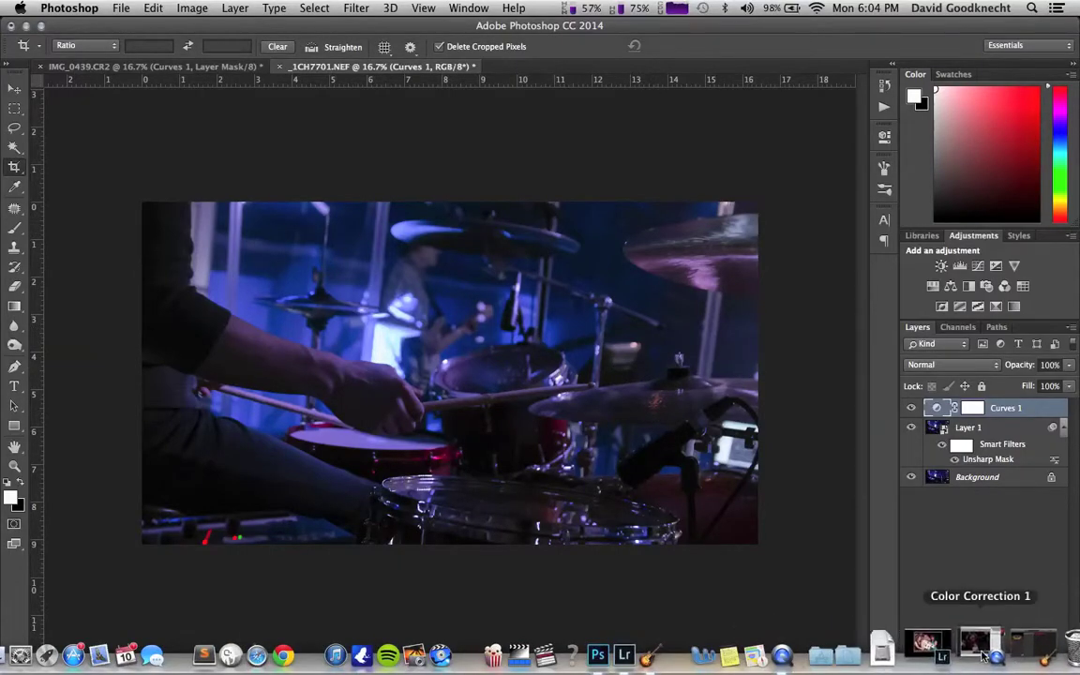
click(981, 653)
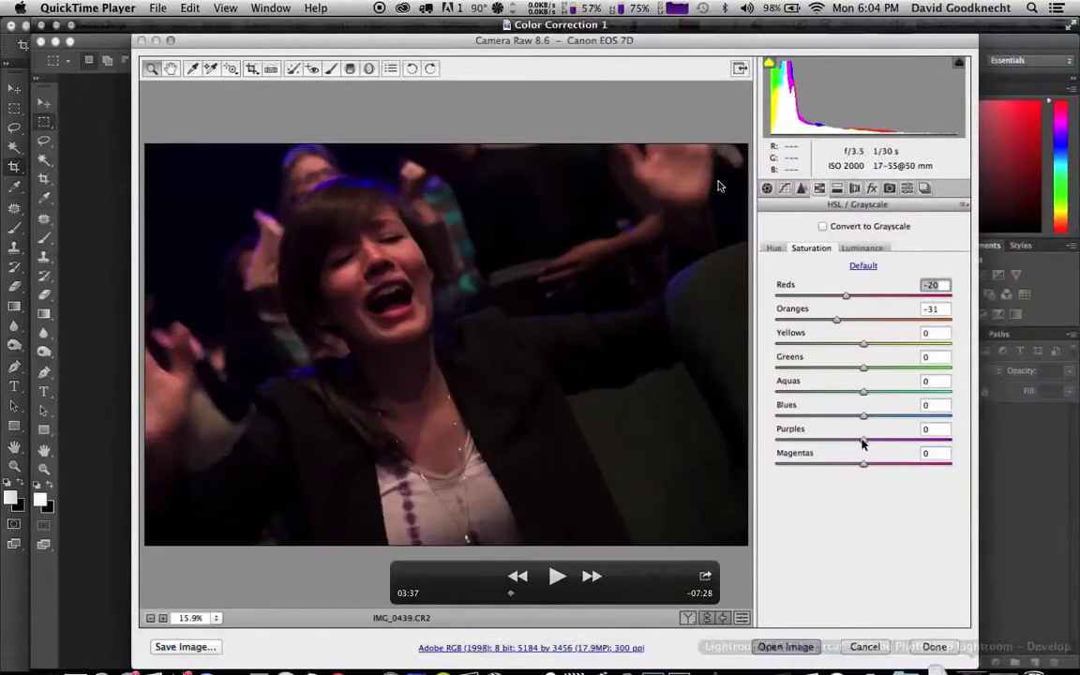
key(space)
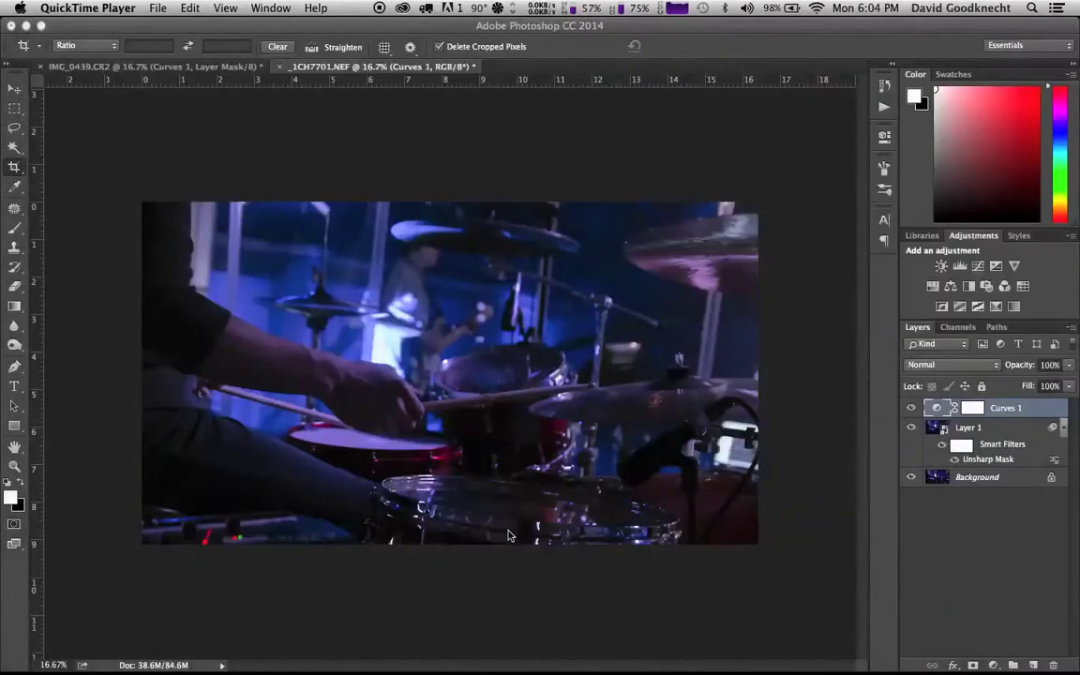
mouse_move(986, 662)
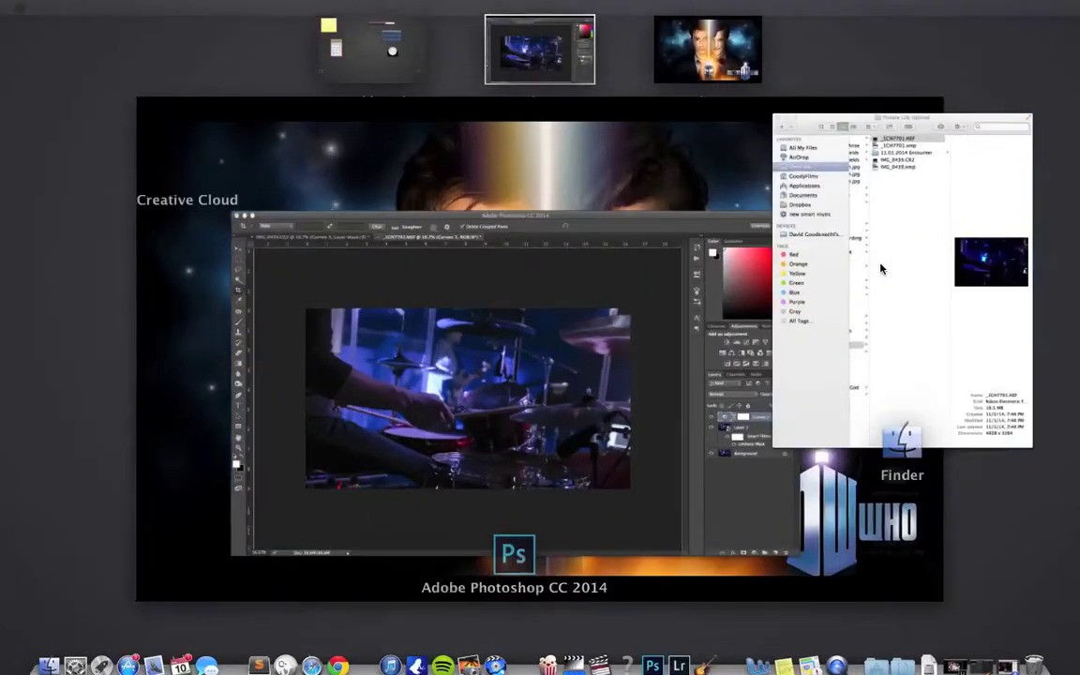
click(880, 269)
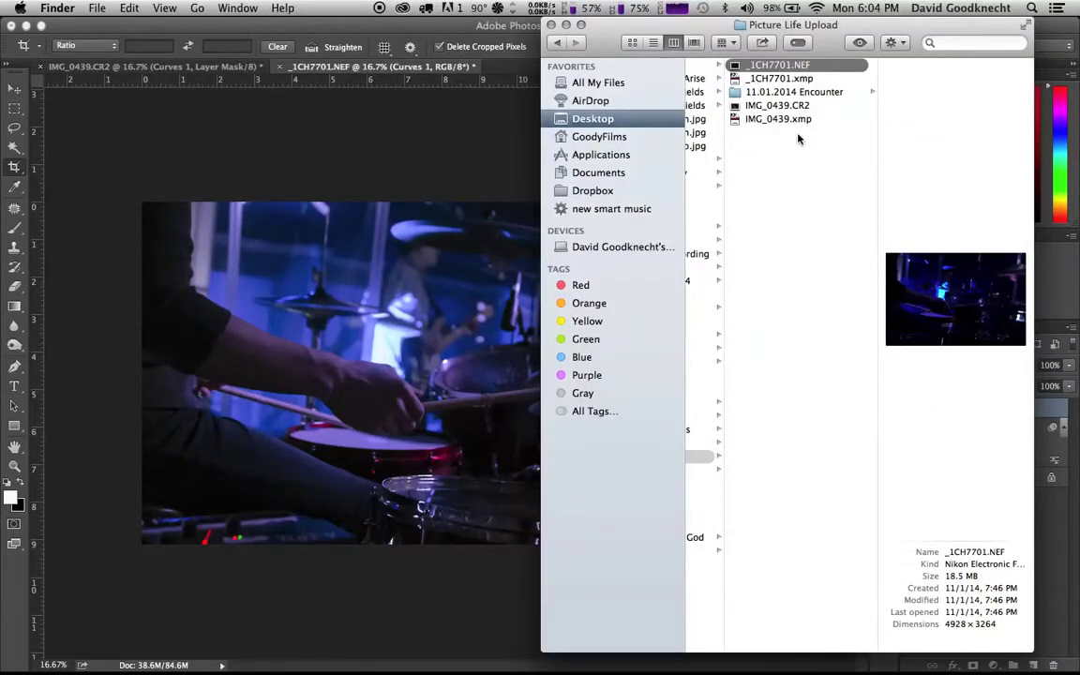
key(space)
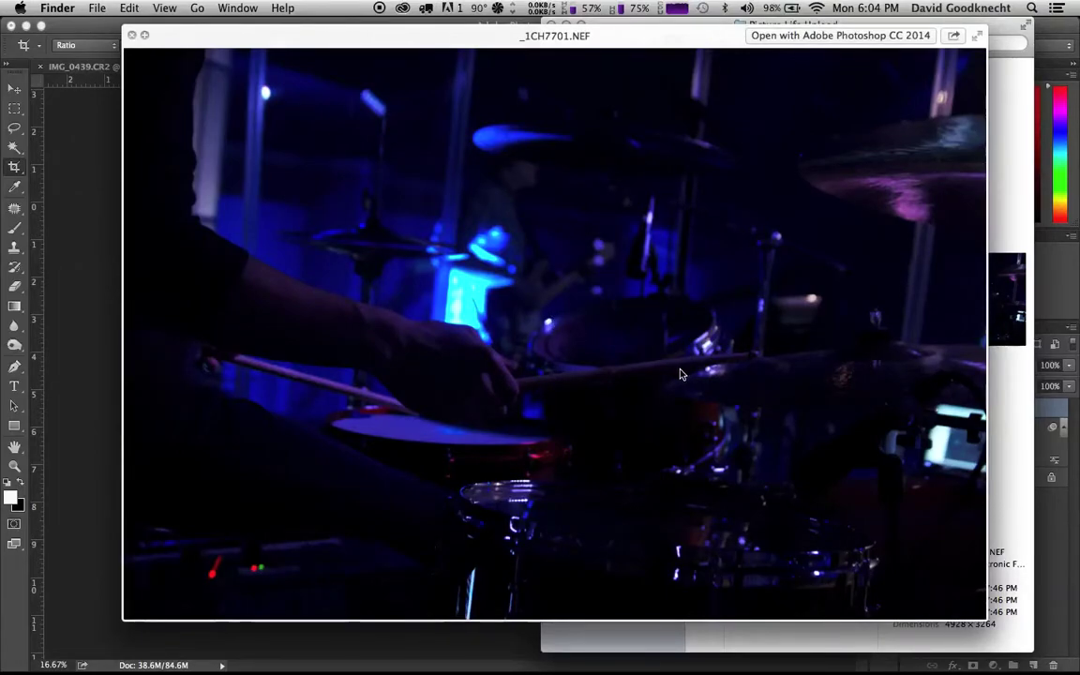
key(space)
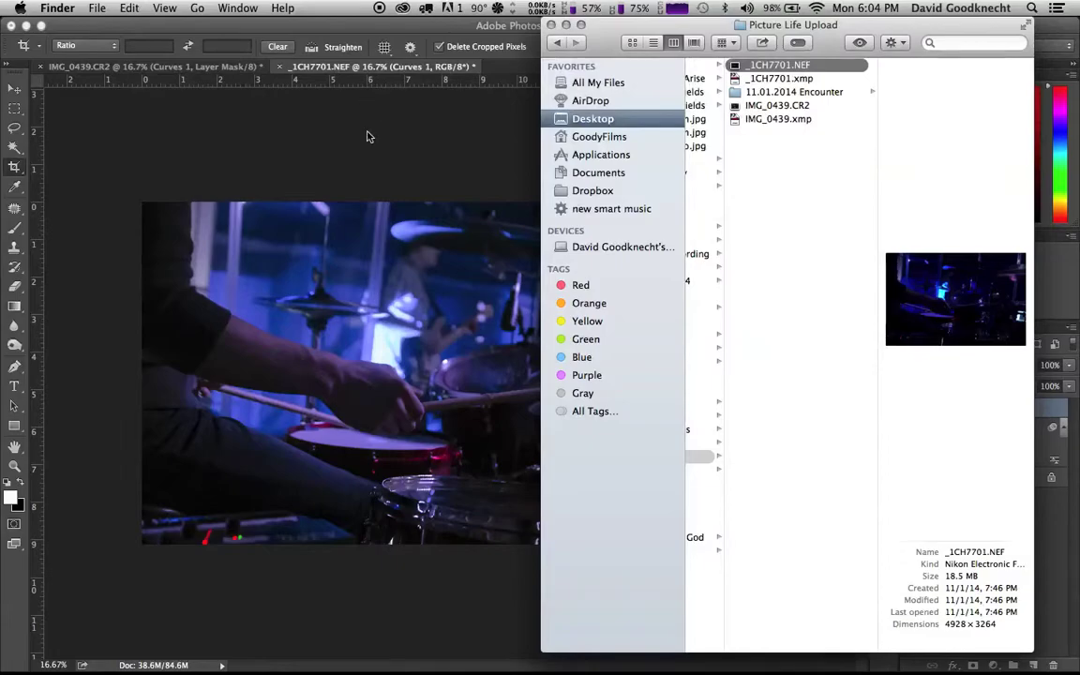
click(371, 140)
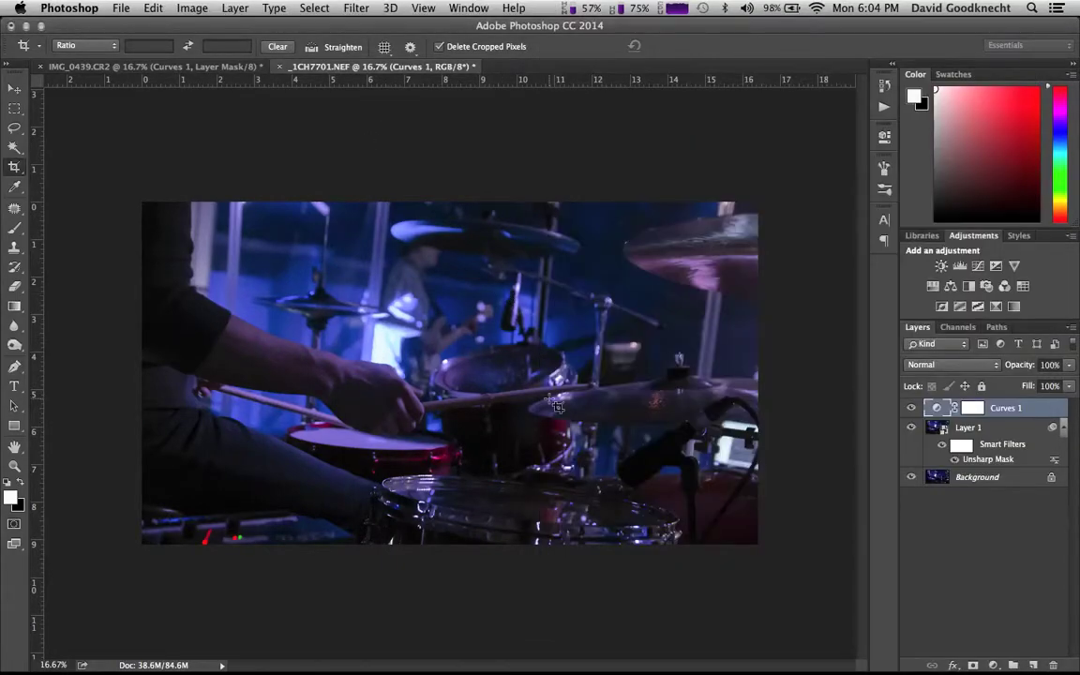